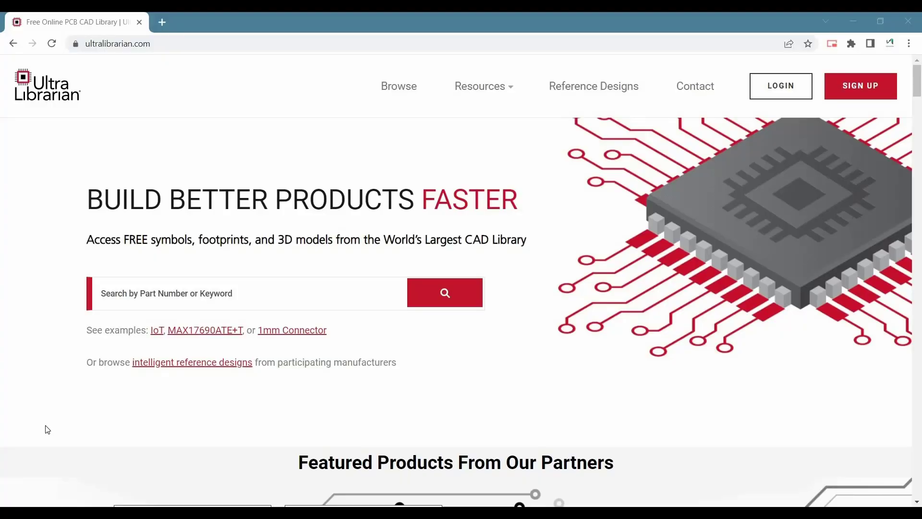
# Step: Sign in to the Ultra Librarian account from the LOGIN page
pyautogui.click(781, 86)
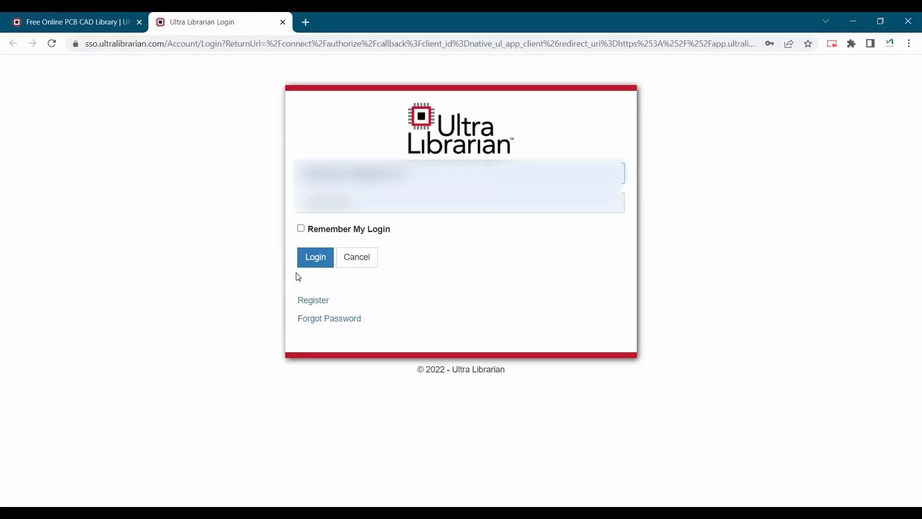
pyautogui.click(314, 258)
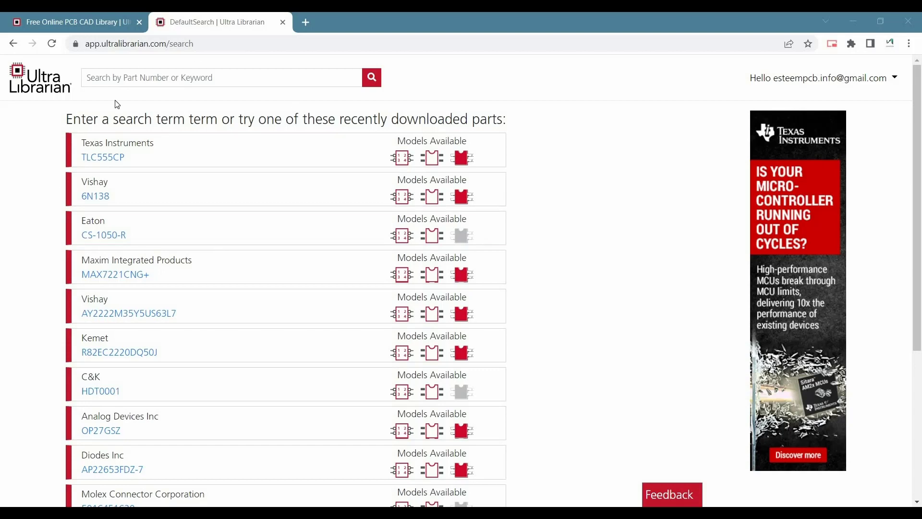
# Step: Search part number LM7805S/NOPB and open the LM7805SX/NOPB result's detail page
pyautogui.click(104, 83)
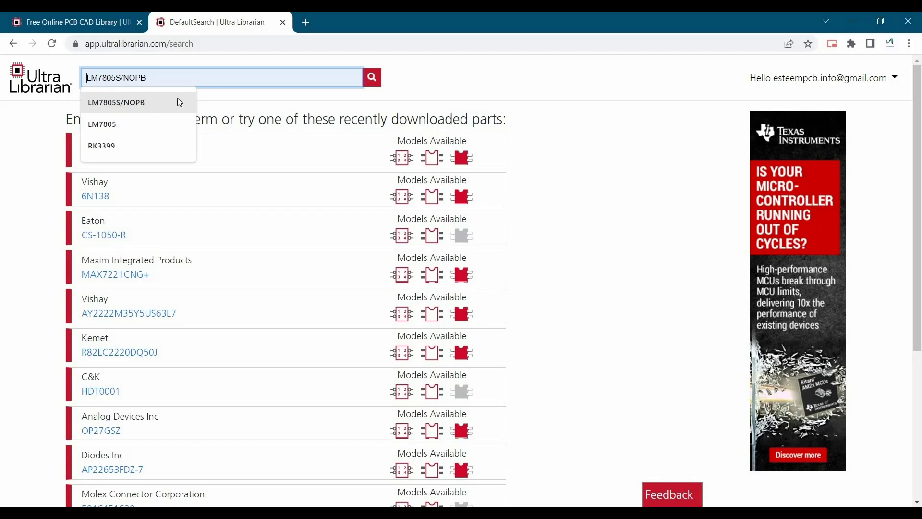
pyautogui.click(378, 86)
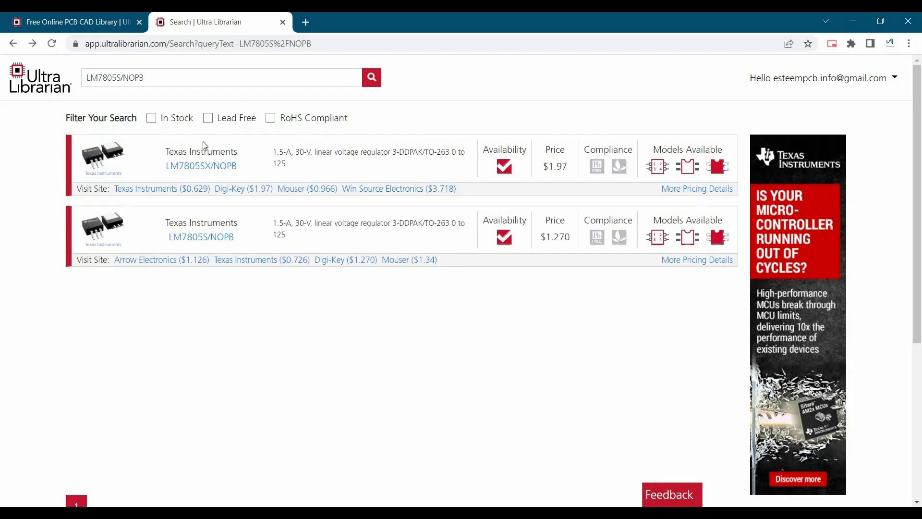
pyautogui.click(201, 167)
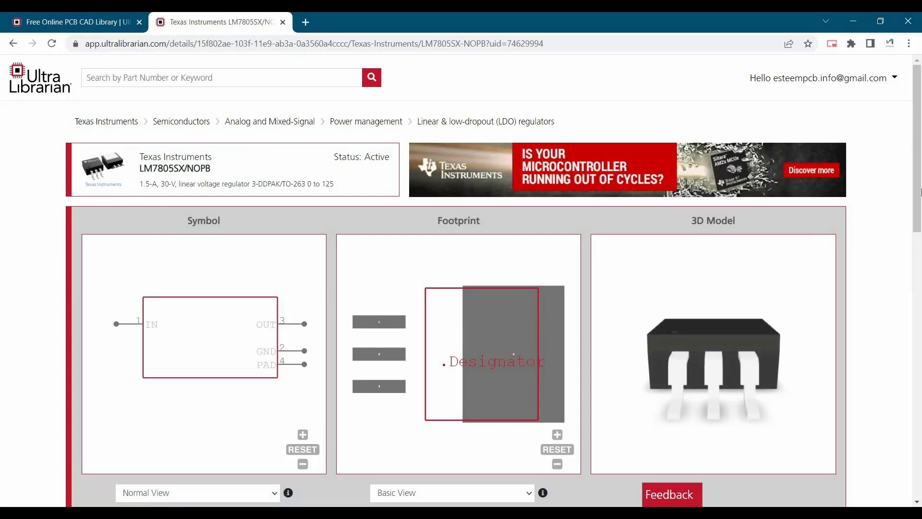
pyautogui.scroll(-2, 738, 274)
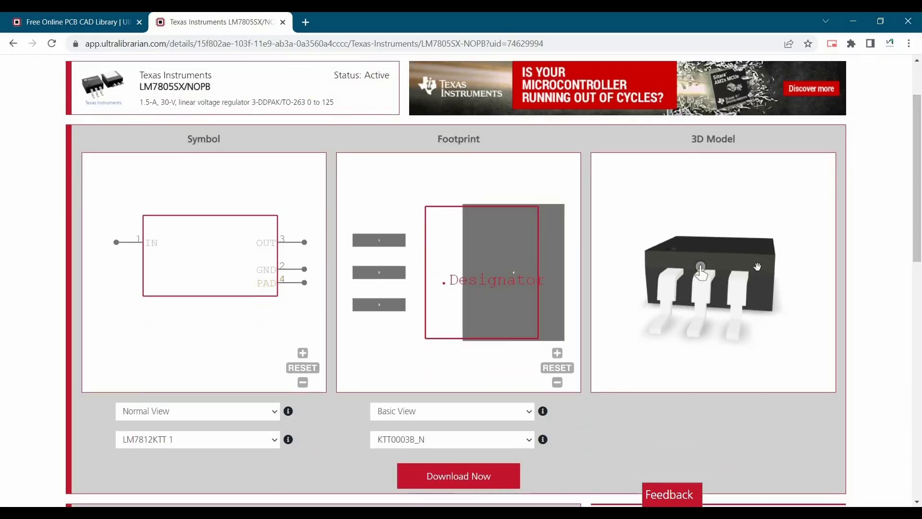
pyautogui.scroll(-1, 920, 255)
pyautogui.scroll(-2, 920, 255)
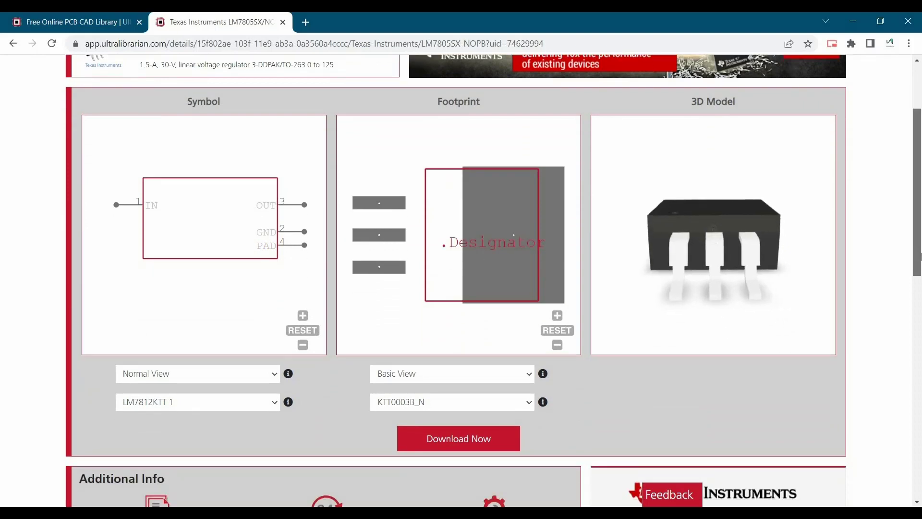
pyautogui.scroll(3, 920, 212)
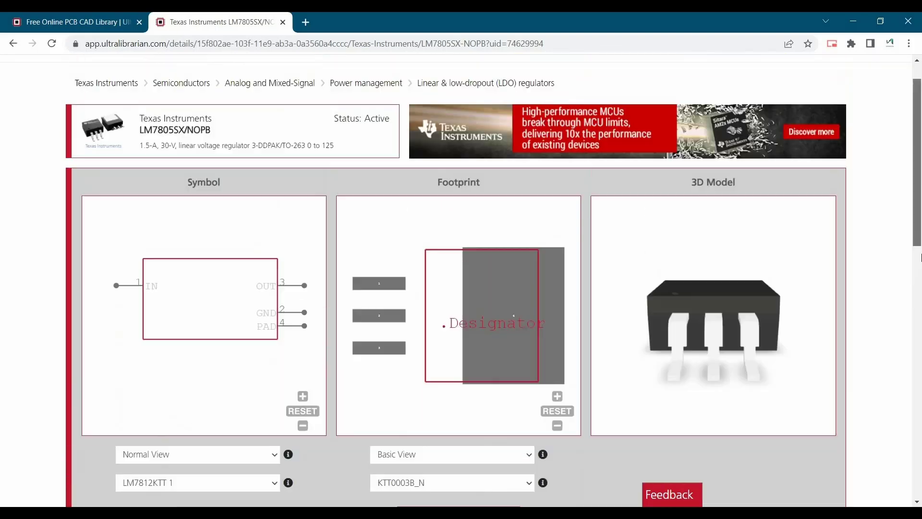
pyautogui.scroll(-3, 920, 212)
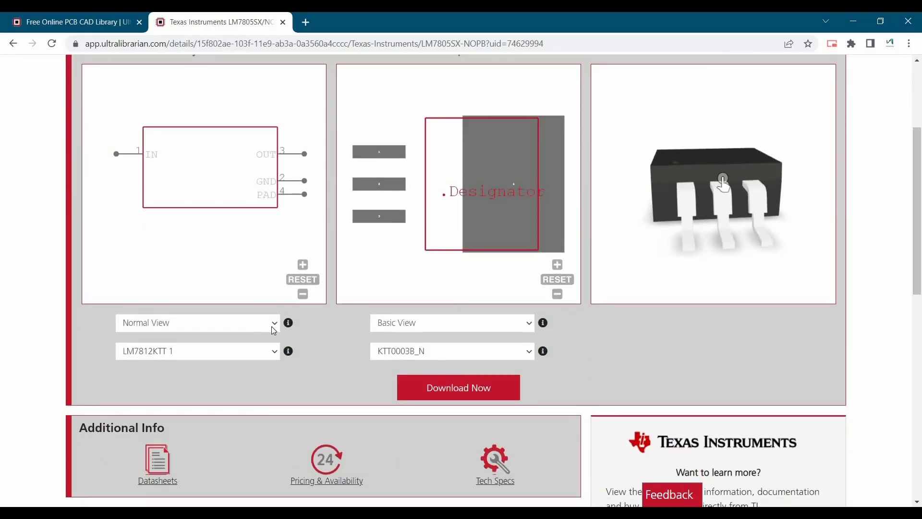
pyautogui.click(272, 327)
pyautogui.click(259, 351)
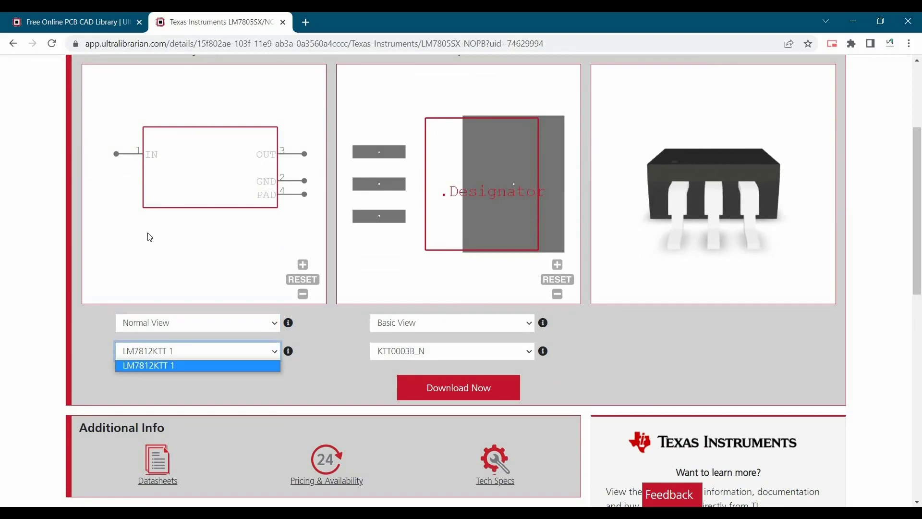
pyautogui.click(433, 324)
pyautogui.click(431, 323)
pyautogui.click(429, 325)
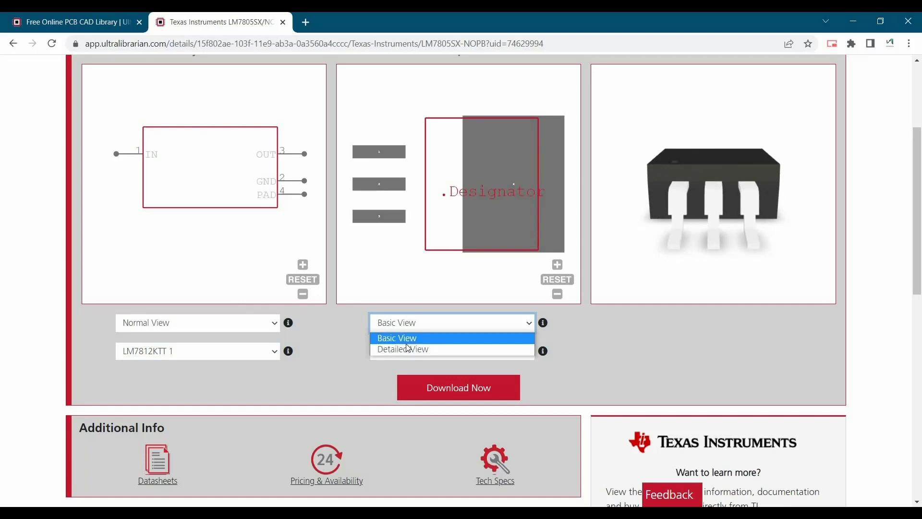
pyautogui.click(340, 350)
pyautogui.click(397, 351)
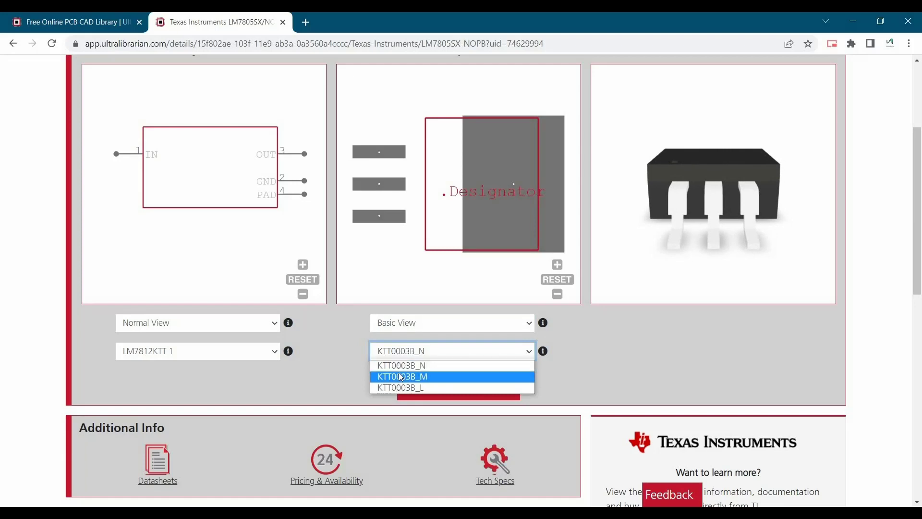
pyautogui.click(706, 185)
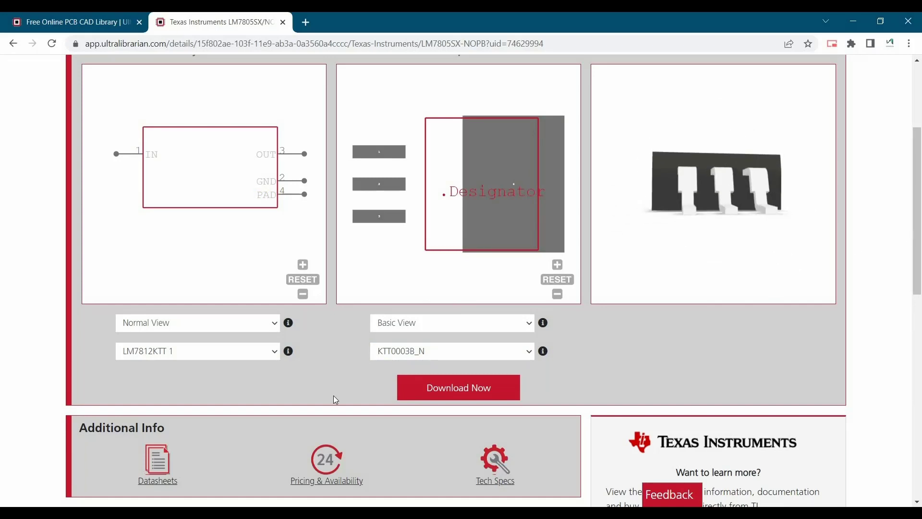
# Step: Select Cadence Allegro PCB Editor v17.2+, OrCAD Capture v17.2+ and the STEP 3D model formats
pyautogui.click(436, 394)
pyautogui.scroll(1, 70, 235)
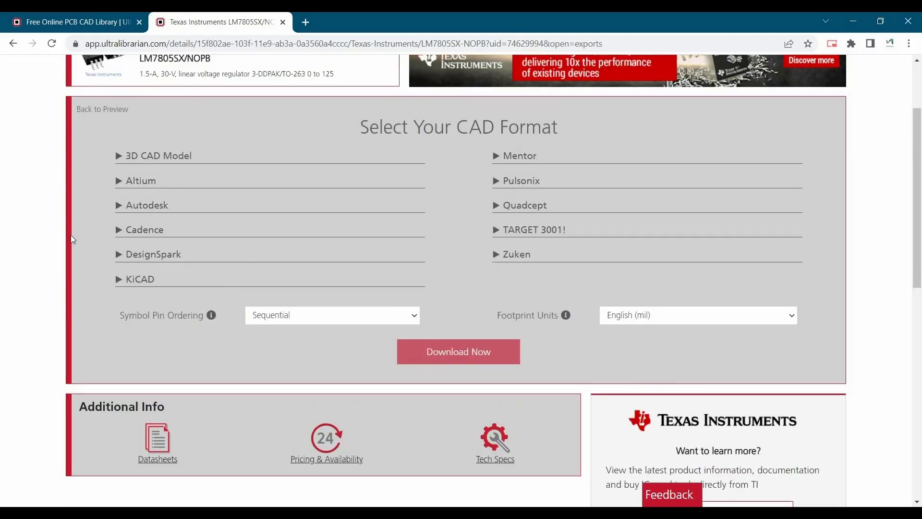
pyautogui.click(121, 228)
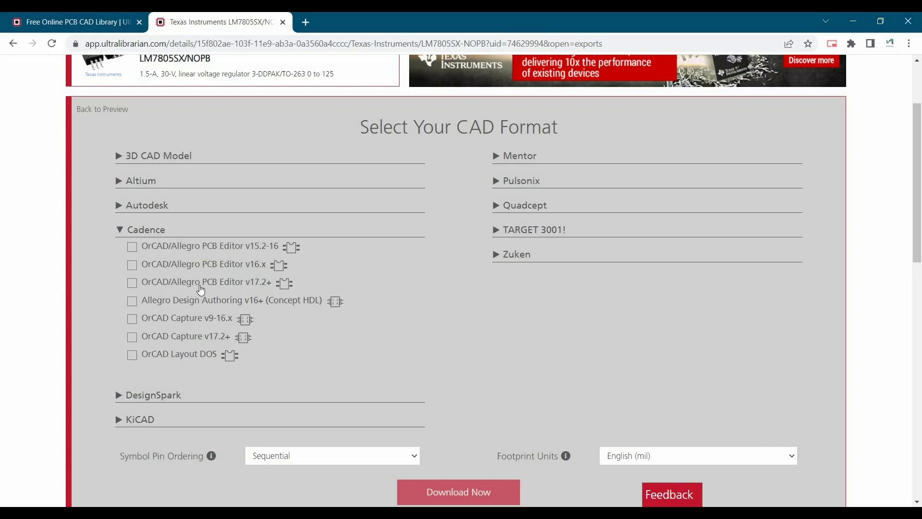
pyautogui.click(132, 284)
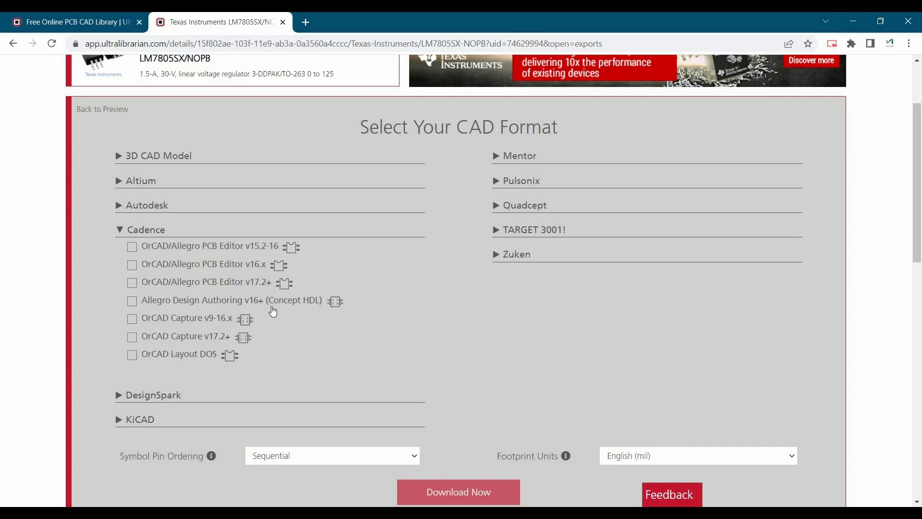
pyautogui.click(133, 341)
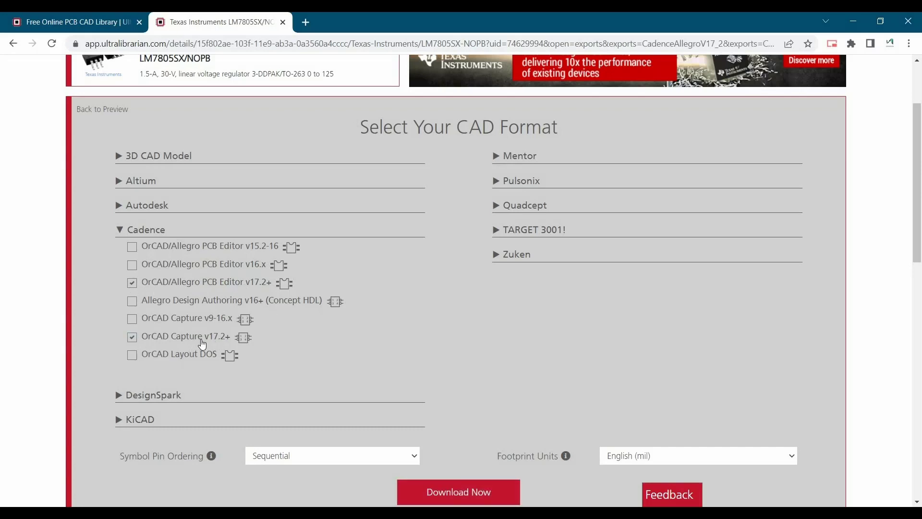
pyautogui.click(122, 152)
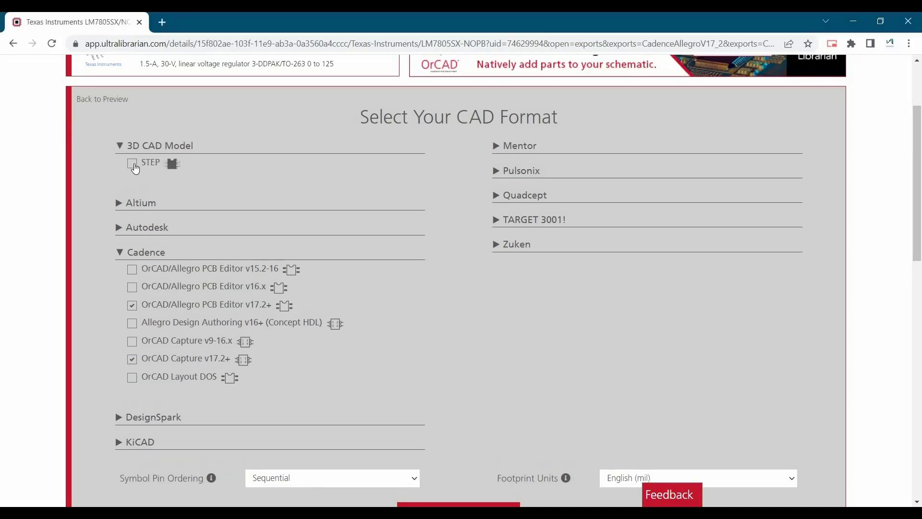
pyautogui.click(132, 164)
# Step: Set symbol pin ordering to Functional and download the selected files
pyautogui.scroll(-1, 276, 387)
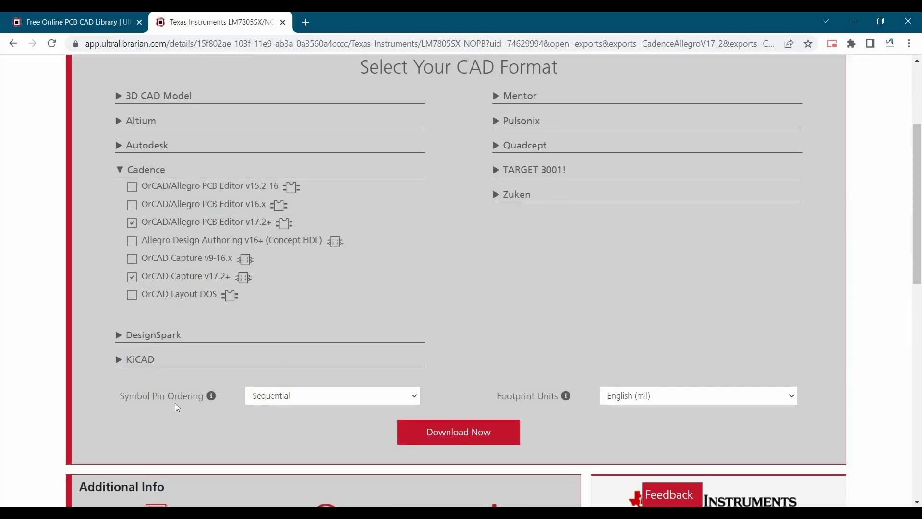
pyautogui.click(281, 395)
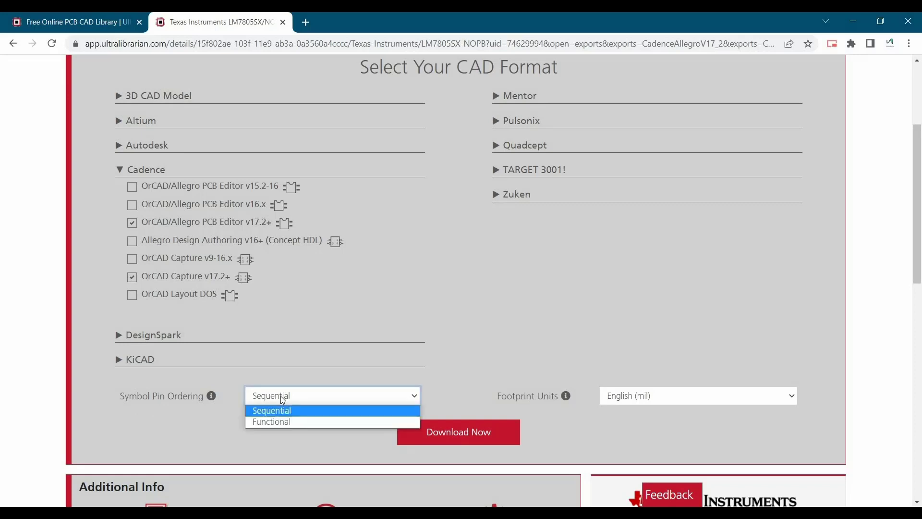
pyautogui.click(284, 421)
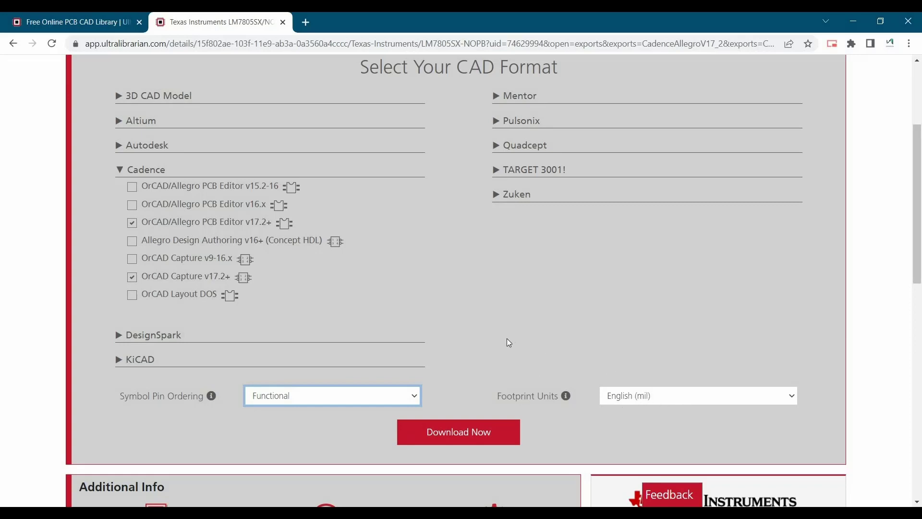
pyautogui.scroll(-2, 506, 340)
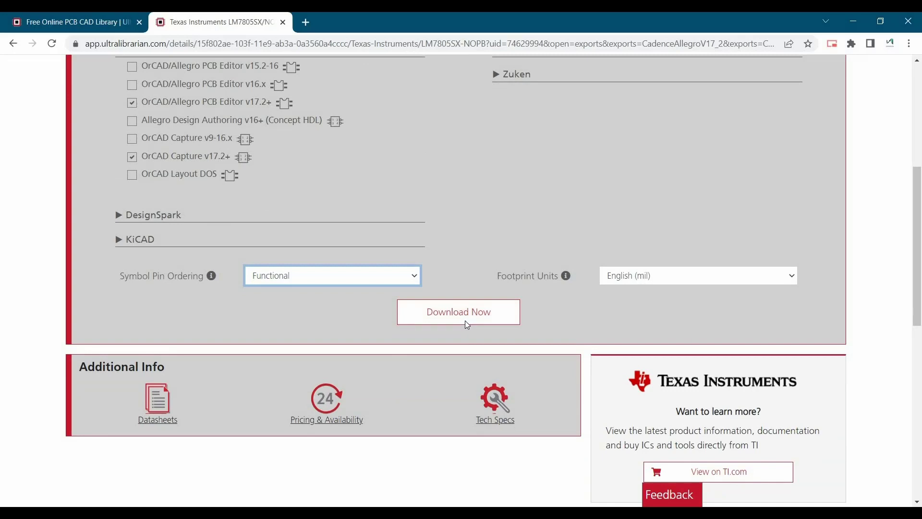
pyautogui.click(466, 322)
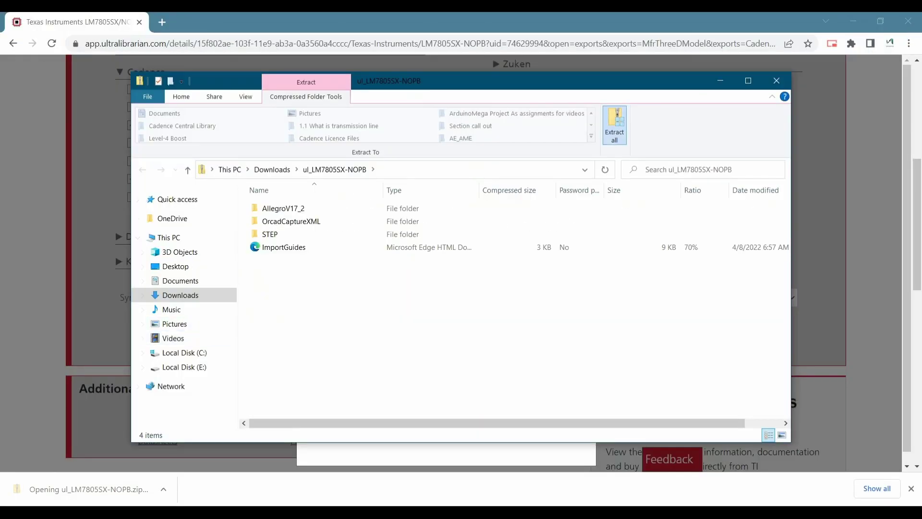
# Step: Extract ul_LM7805SX-NOPB.zip and open its OrcadCaptureXML folder, selecting the 2022-03-30_21-39-28 XML file
pyautogui.click(615, 126)
pyautogui.press('Return')
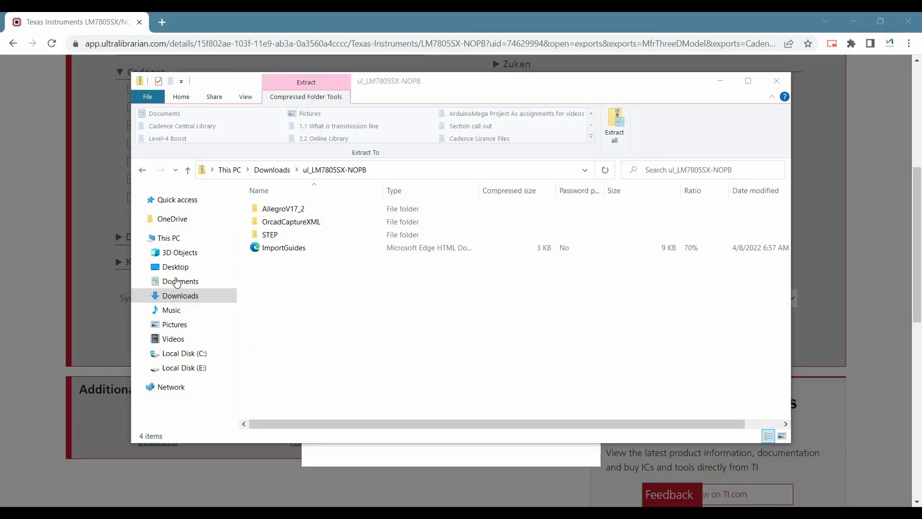
pyautogui.click(183, 295)
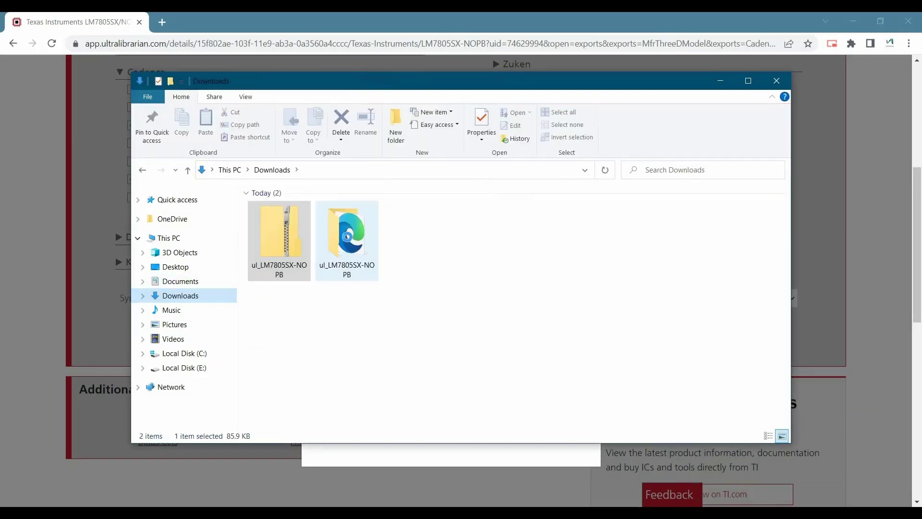
pyautogui.doubleClick(346, 241)
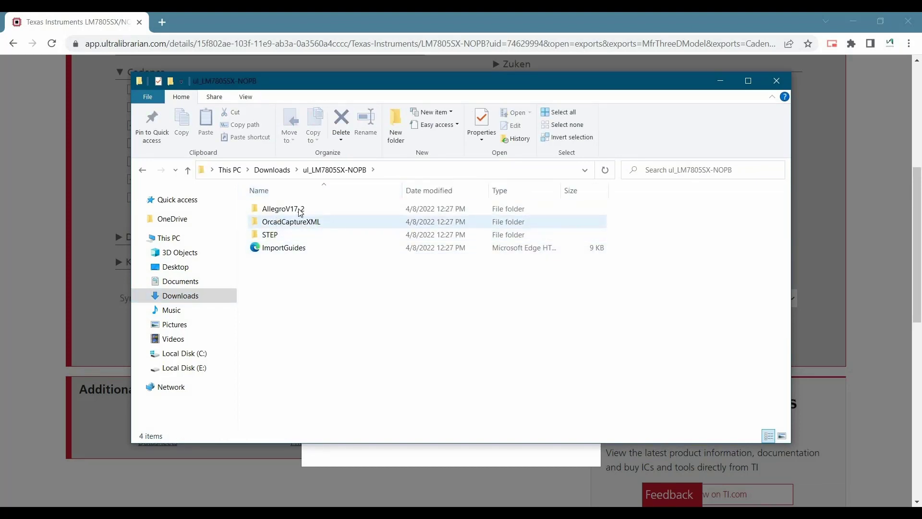
pyautogui.click(291, 223)
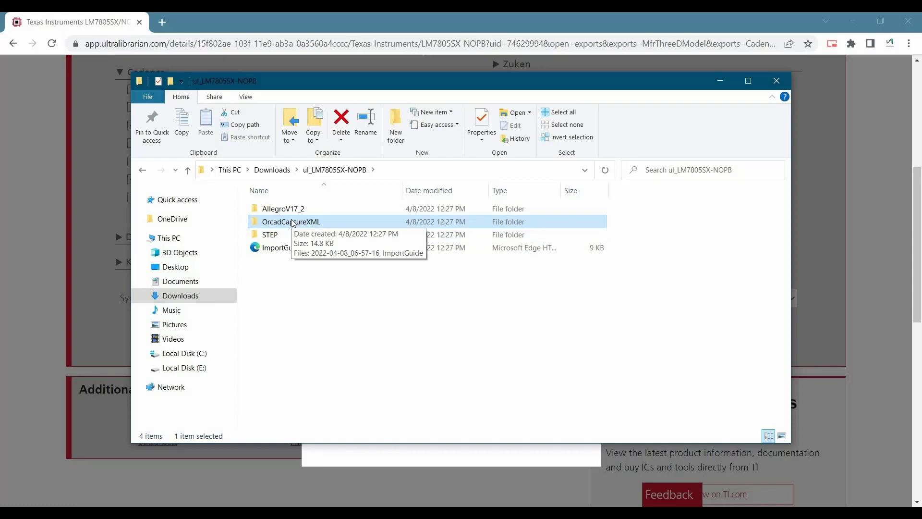
pyautogui.doubleClick(292, 222)
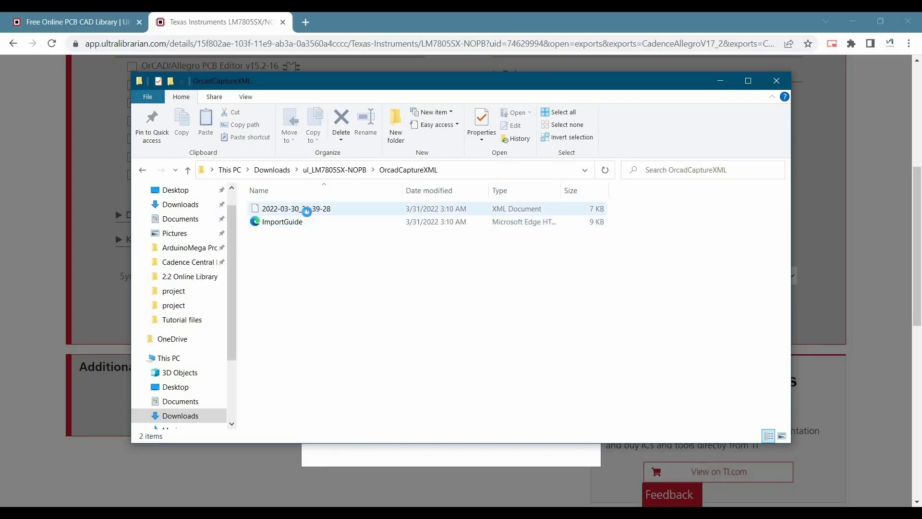
pyautogui.click(307, 209)
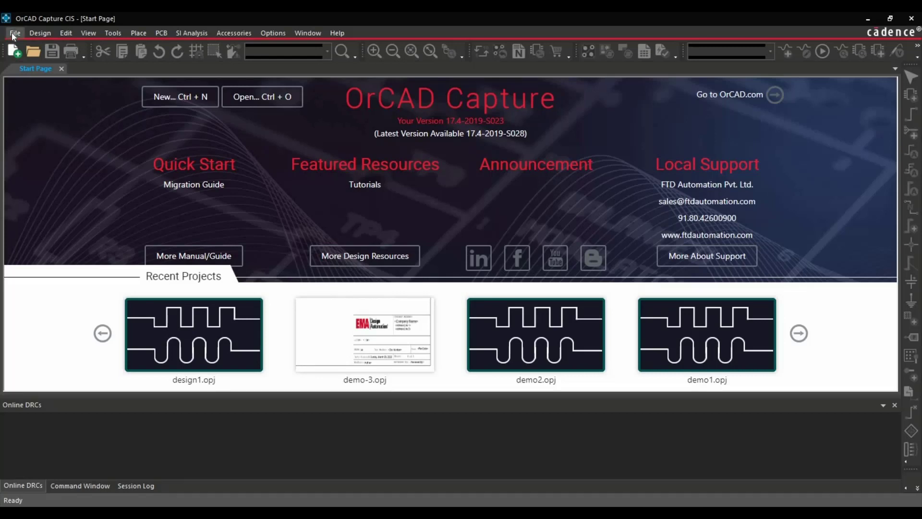
# Step: Import the 2022-03-30_21-39-28 XML via File > Import > Library XML, converting it to OLB
pyautogui.click(14, 34)
pyautogui.moveTo(62, 177)
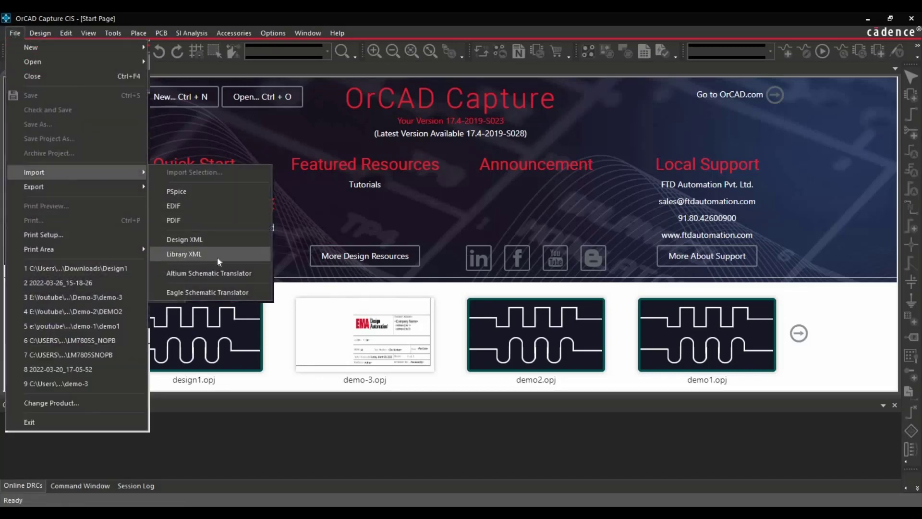
pyautogui.click(234, 258)
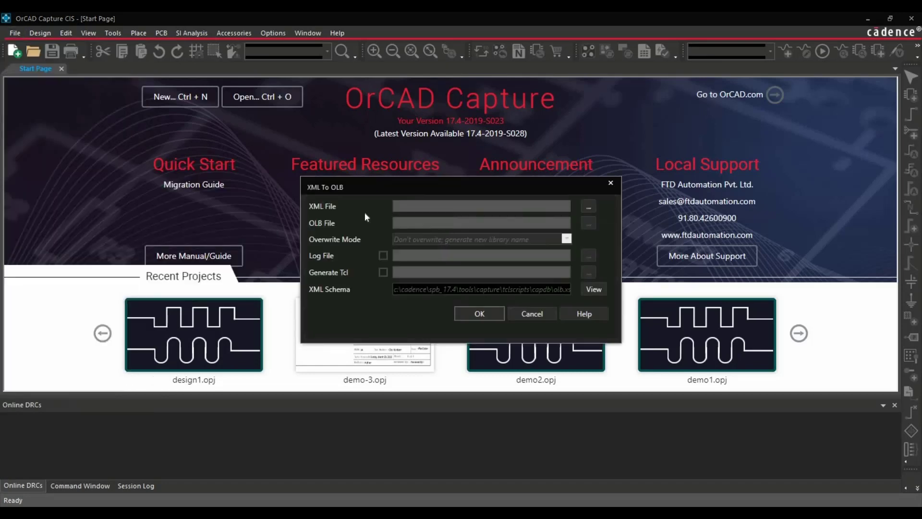
pyautogui.click(589, 208)
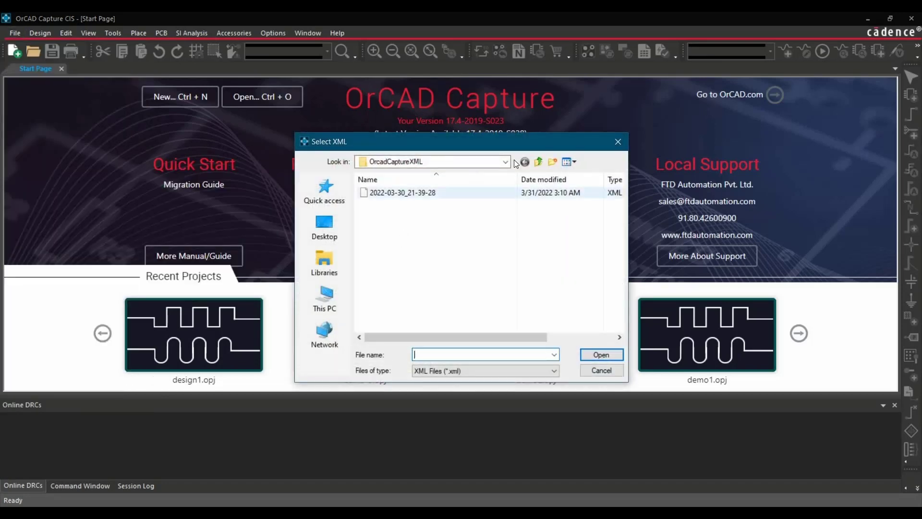
pyautogui.click(406, 200)
pyautogui.click(602, 355)
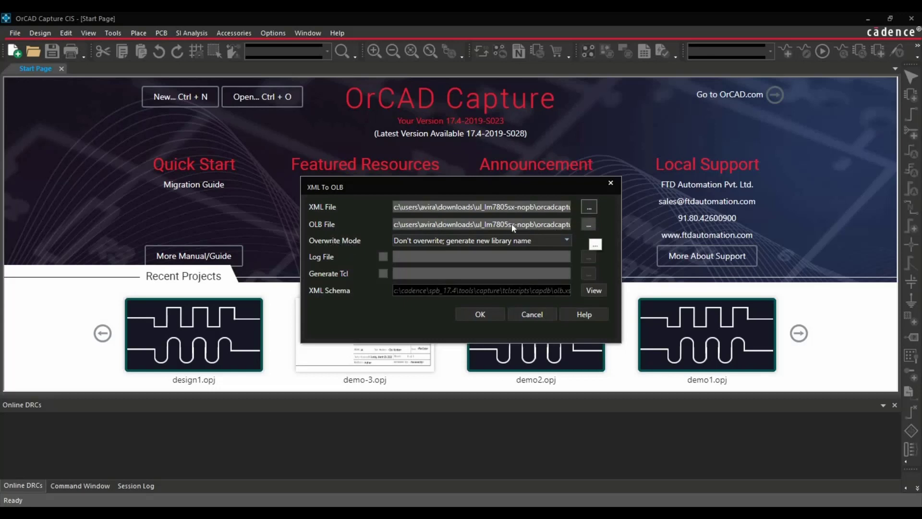
pyautogui.click(480, 315)
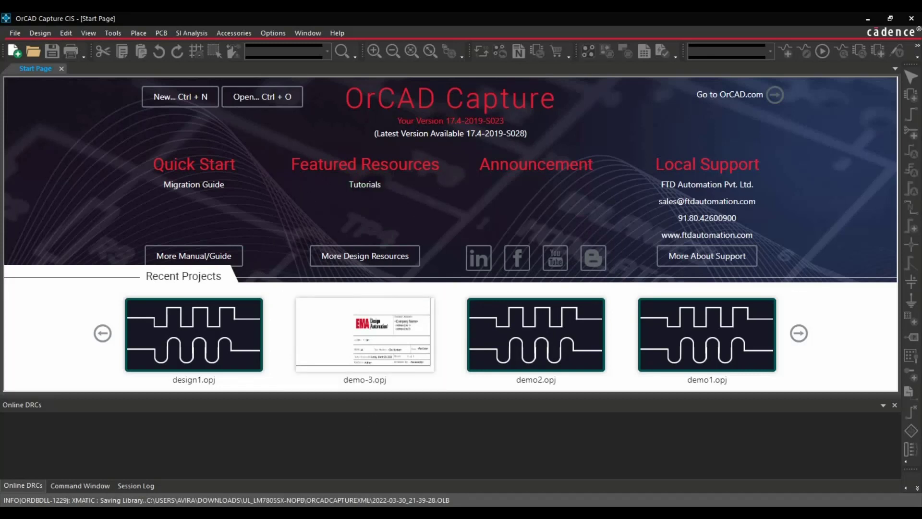
# Step: Open 2022-03-30_21-39-28.OLB from ul_LM7805SX-NOPB > OrcadCaptureXML in OrCAD Capture
pyautogui.moveTo(336, 504)
pyautogui.click(307, 432)
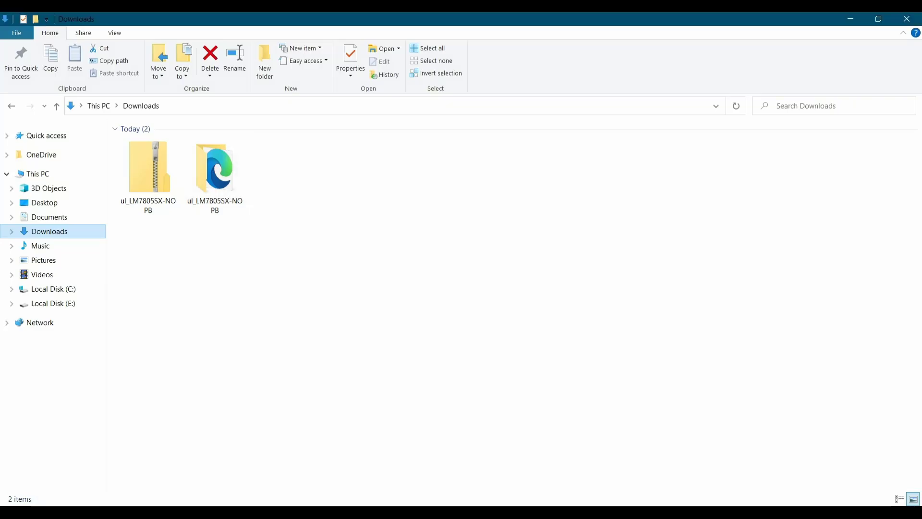
pyautogui.doubleClick(215, 178)
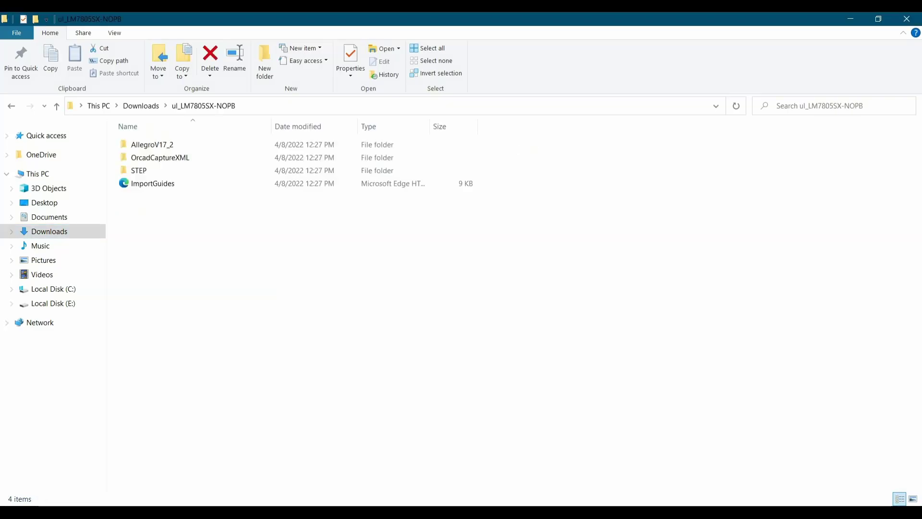
pyautogui.doubleClick(192, 158)
pyautogui.click(206, 146)
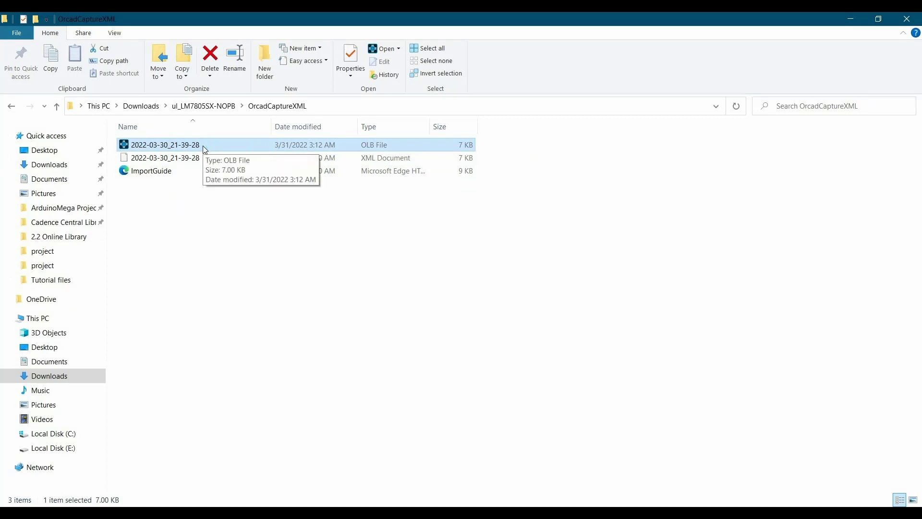
pyautogui.doubleClick(205, 149)
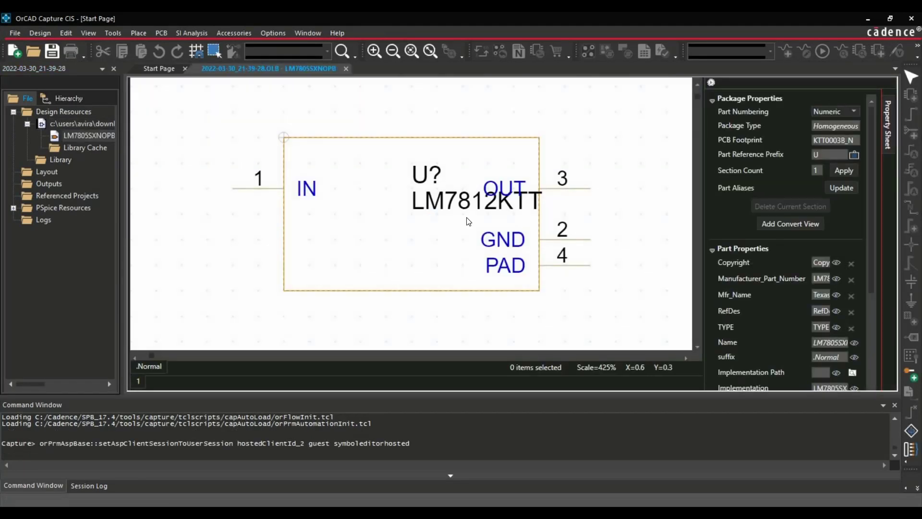
# Step: Place the LM7812KTT value label below the symbol body and the U? reference above it
pyautogui.click(459, 207)
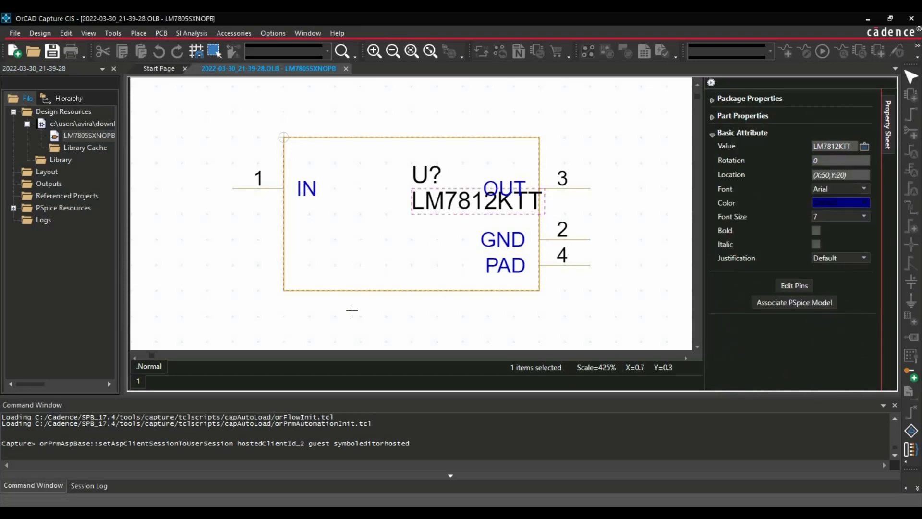
pyautogui.moveTo(352, 311); pyautogui.dragTo(334, 303)
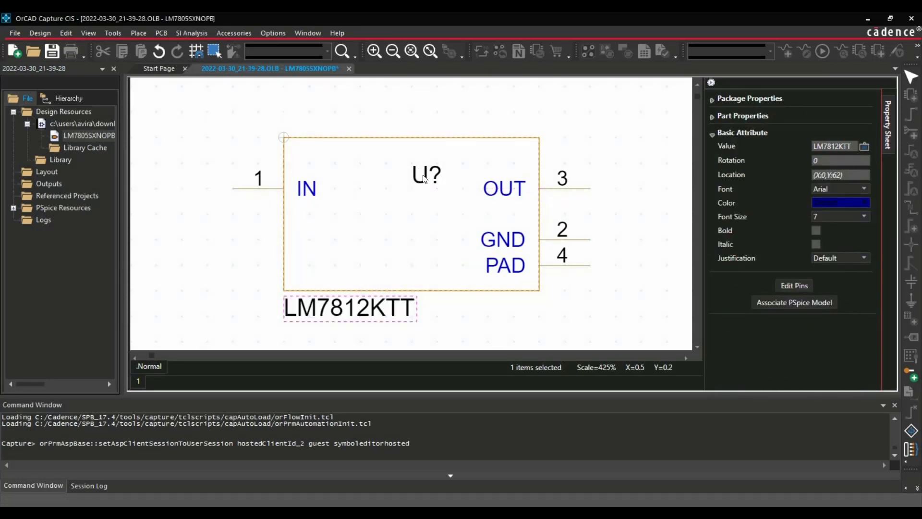
pyautogui.moveTo(424, 179); pyautogui.dragTo(297, 118)
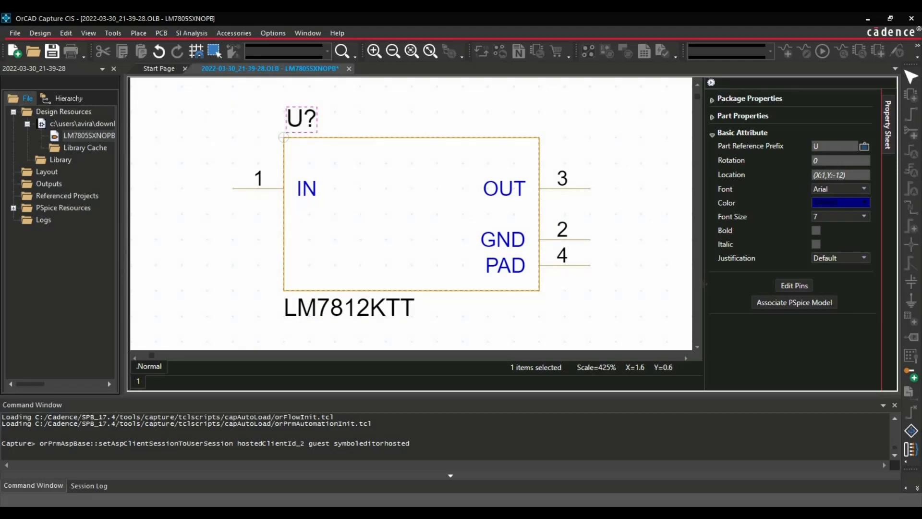
pyautogui.moveTo(705, 283); pyautogui.dragTo(620, 285)
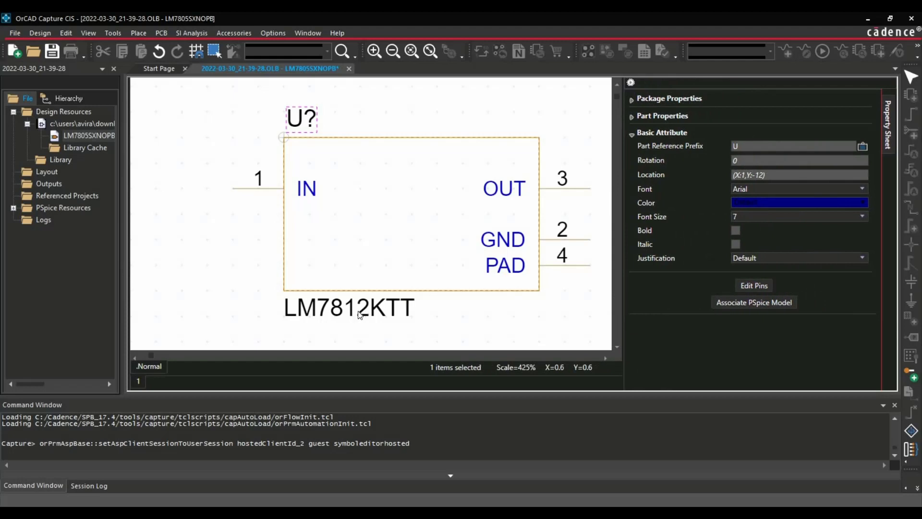
pyautogui.click(308, 315)
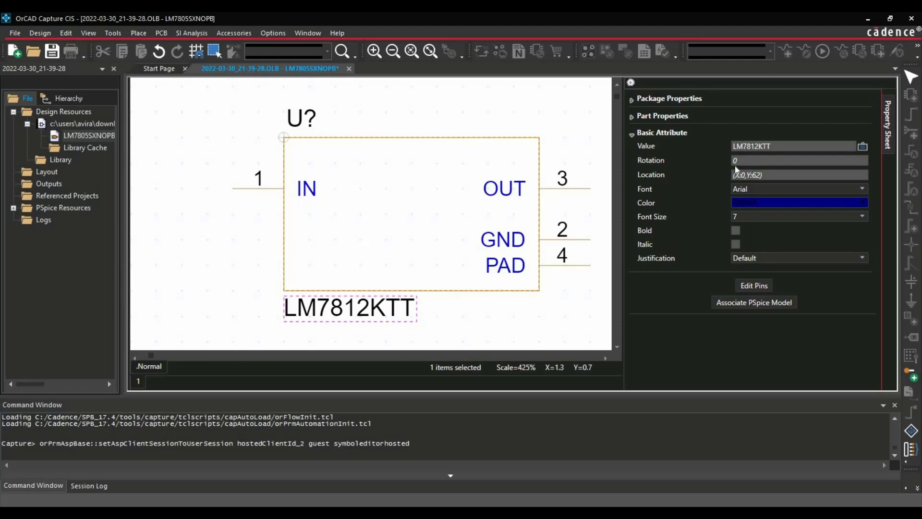
# Step: Expand the package and part properties and copy the Manufacturer_Part_Number value
pyautogui.click(633, 99)
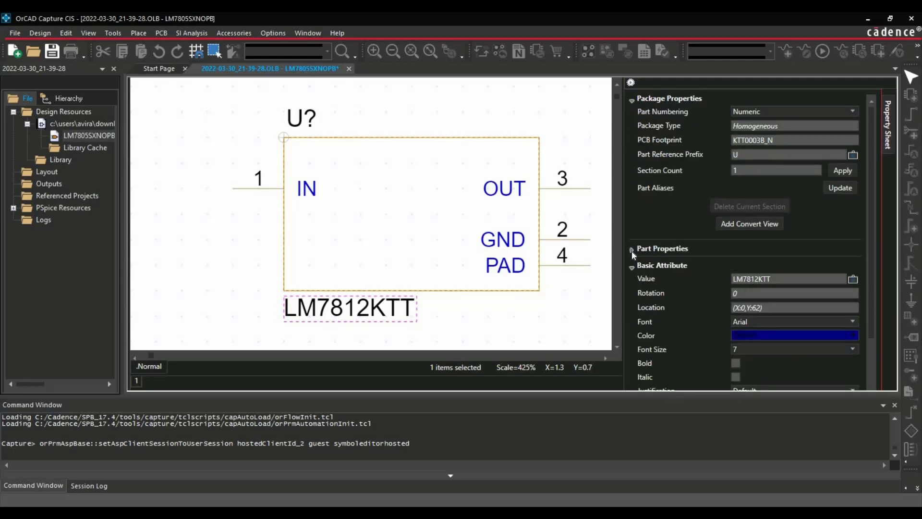
pyautogui.click(632, 250)
pyautogui.scroll(-3, 756, 195)
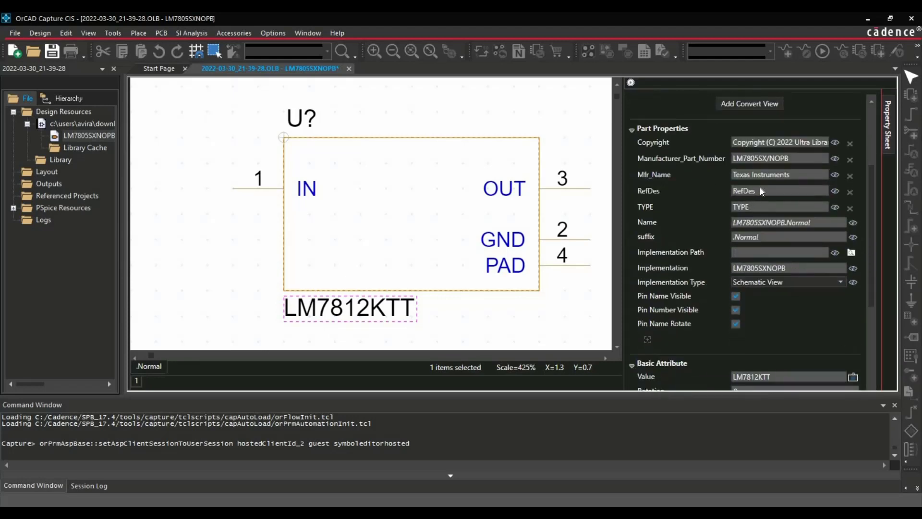
pyautogui.click(791, 156)
# Step: Paste LM7805SX/NOPB into the symbol's Value field, replacing LM7812KTT
pyautogui.scroll(3, 722, 324)
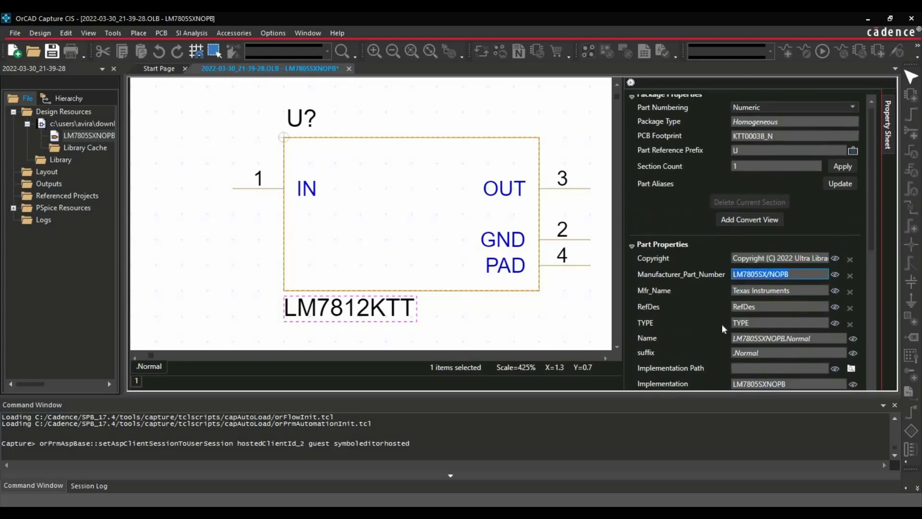
pyautogui.scroll(1, 742, 218)
pyautogui.scroll(-6, 702, 287)
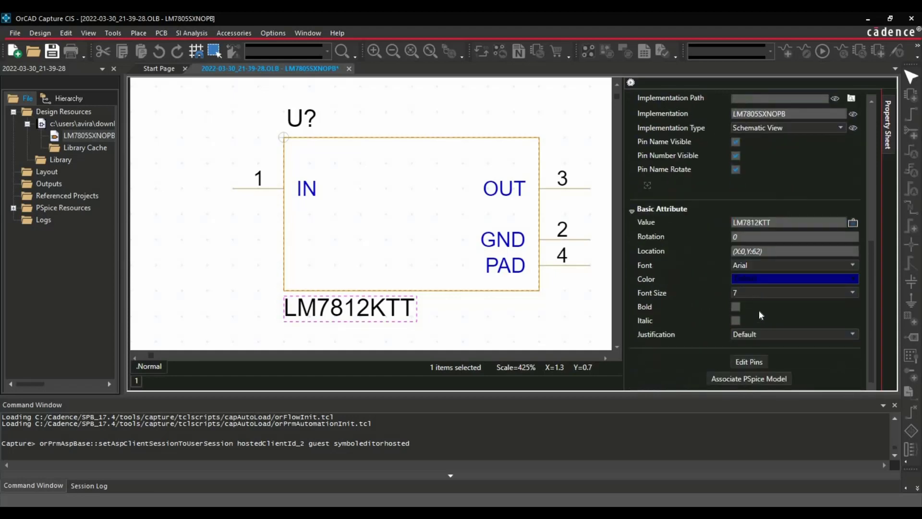
pyautogui.click(779, 221)
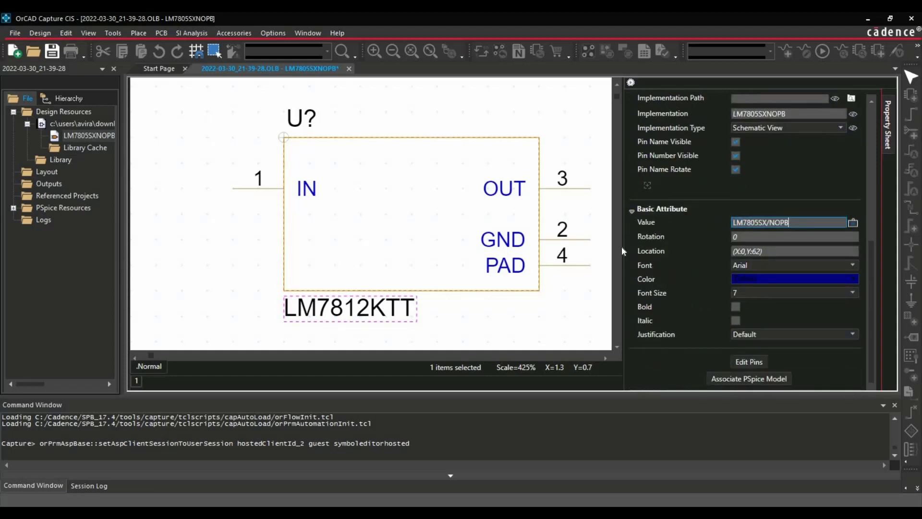
pyautogui.write('LM7805SX/NOPB')
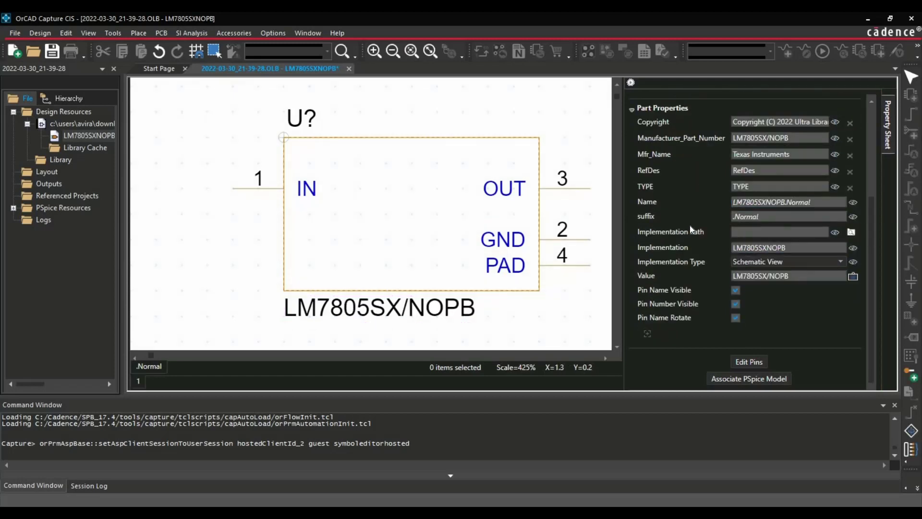
pyautogui.scroll(2, 690, 225)
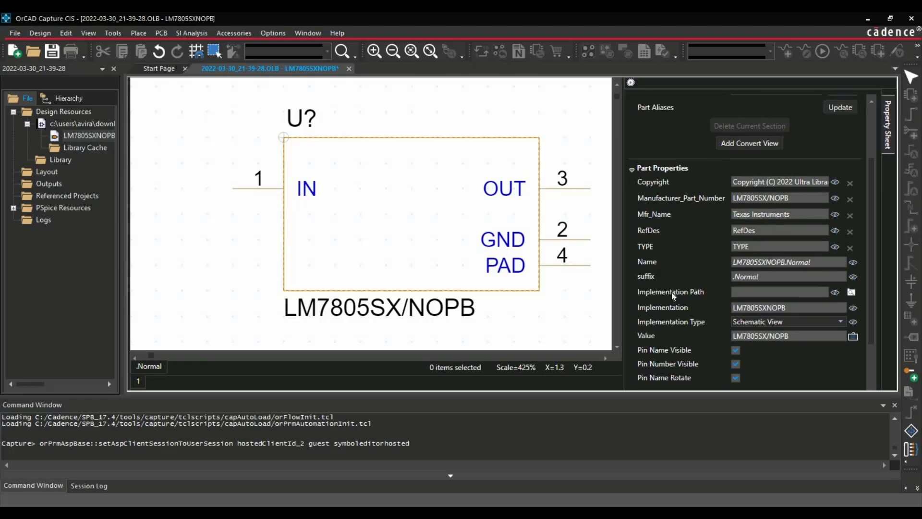
pyautogui.scroll(-2, 649, 339)
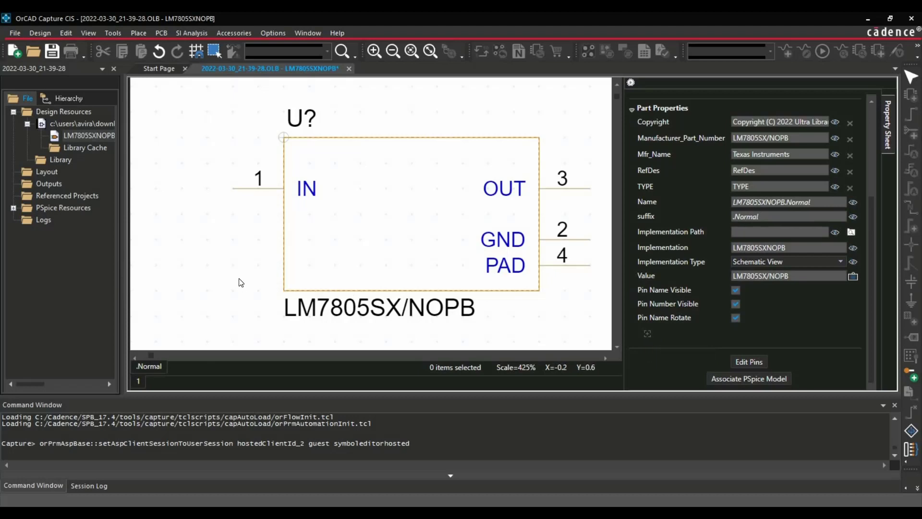
pyautogui.scroll(-2, 376, 259)
pyautogui.scroll(2, 377, 257)
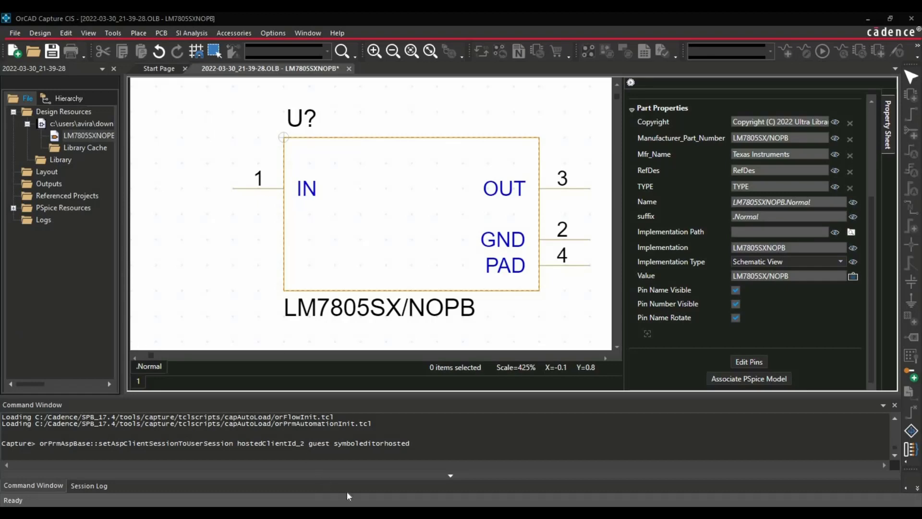
# Step: Open ul_LM7805SX-NOPB > AllegroV17_2 and edit 2022-03-30_21-39-28.bat in Notepad++
pyautogui.moveTo(370, 513)
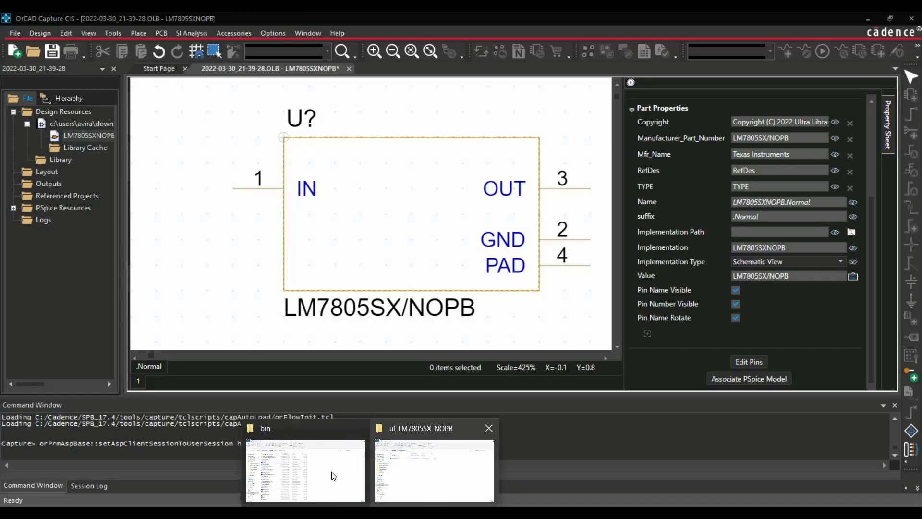
pyautogui.moveTo(434, 471)
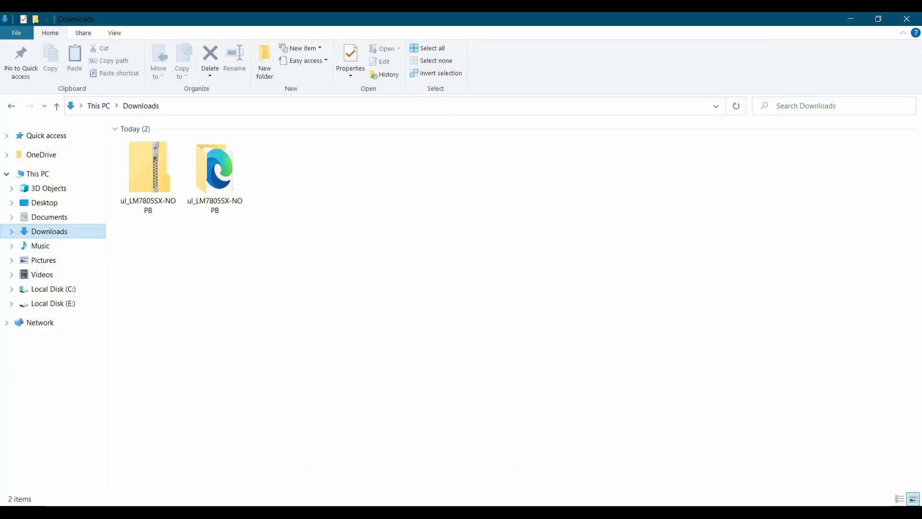
pyautogui.click(215, 176)
pyautogui.press('Return')
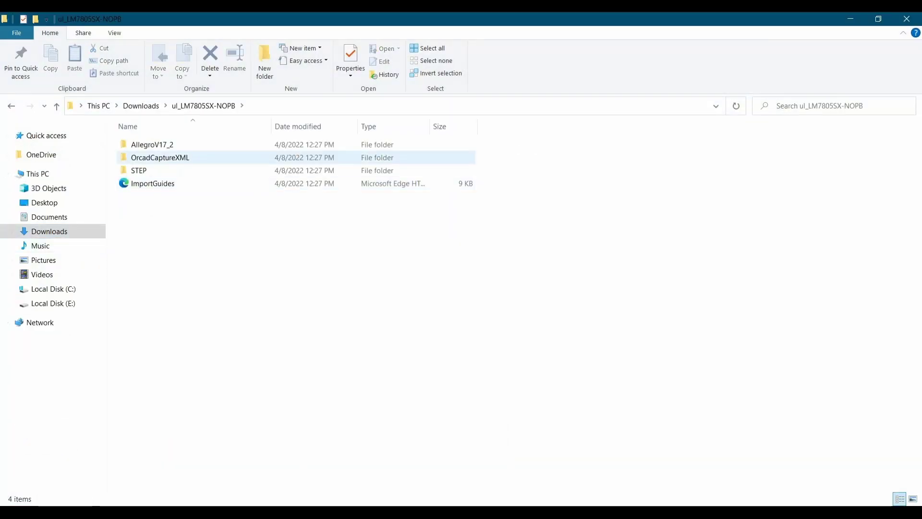
pyautogui.click(152, 144)
pyautogui.doubleClick(154, 145)
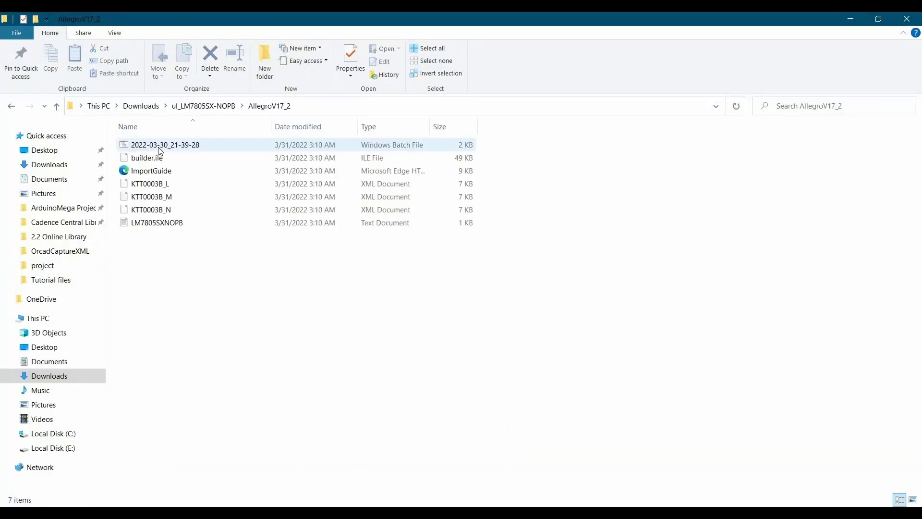
pyautogui.rightClick(211, 148)
pyautogui.click(210, 146)
pyautogui.rightClick(194, 146)
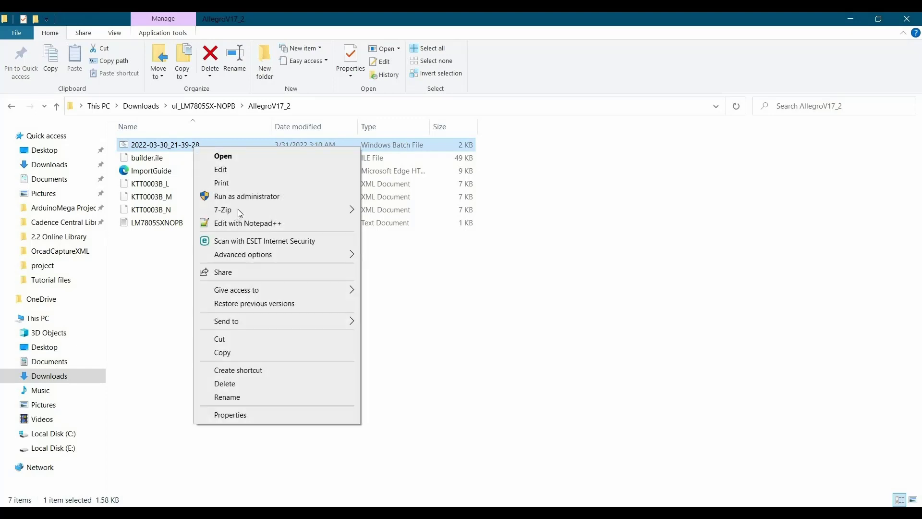
pyautogui.click(273, 303)
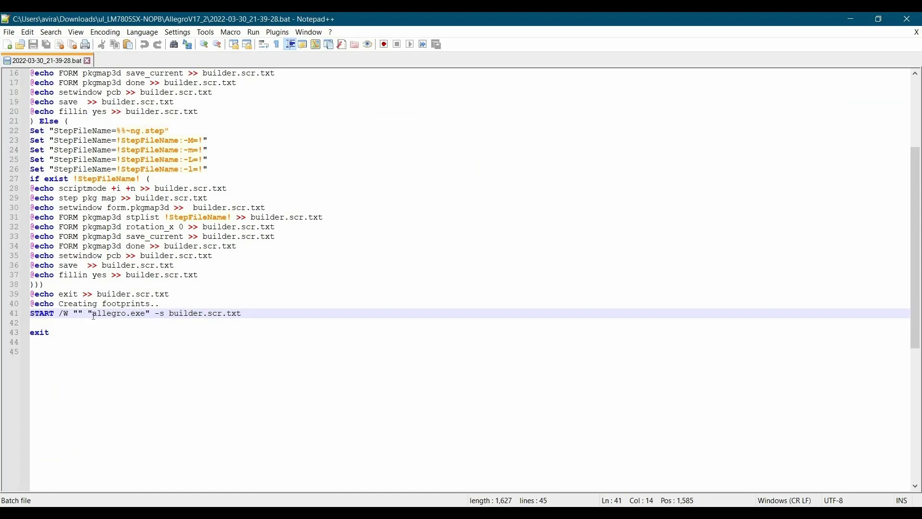
# Step: Copy the C:\Cadence\SPB_17.4\tools\bin folder path from Explorer's address bar
pyautogui.moveTo(94, 316); pyautogui.dragTo(146, 317)
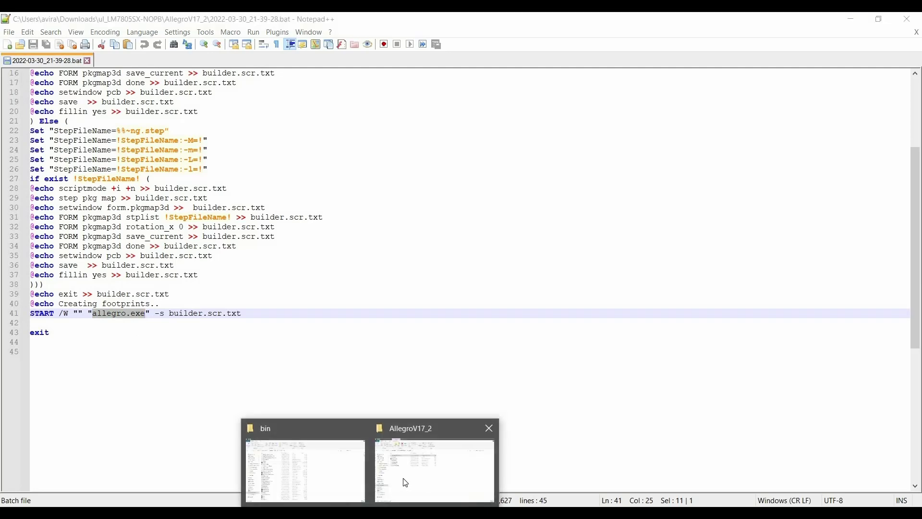
pyautogui.click(323, 447)
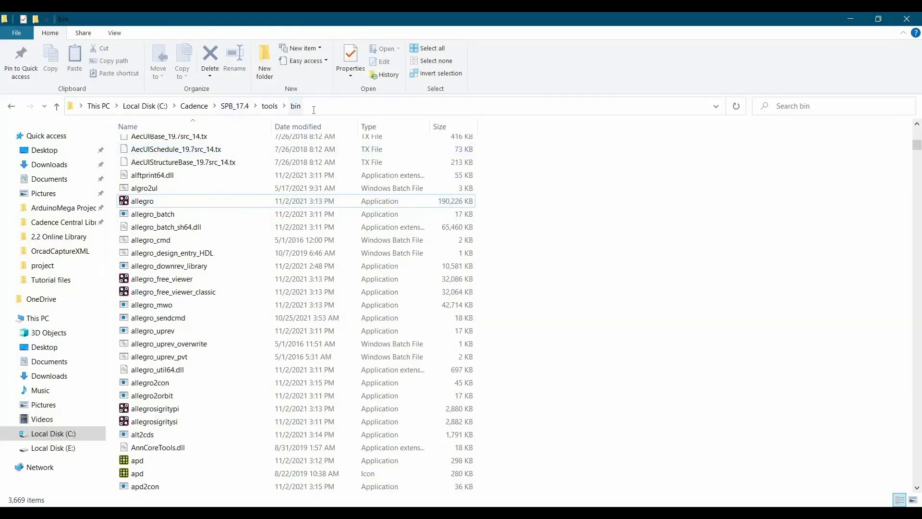
pyautogui.click(326, 107)
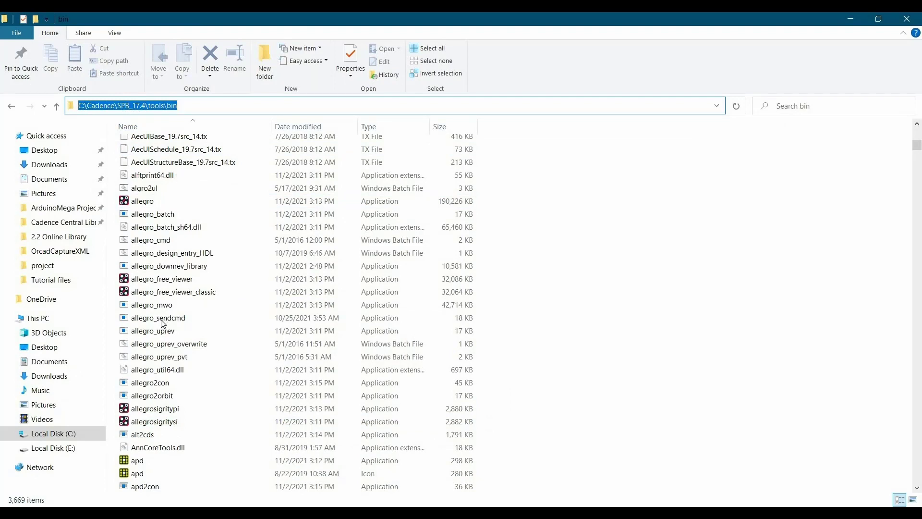
pyautogui.click(204, 208)
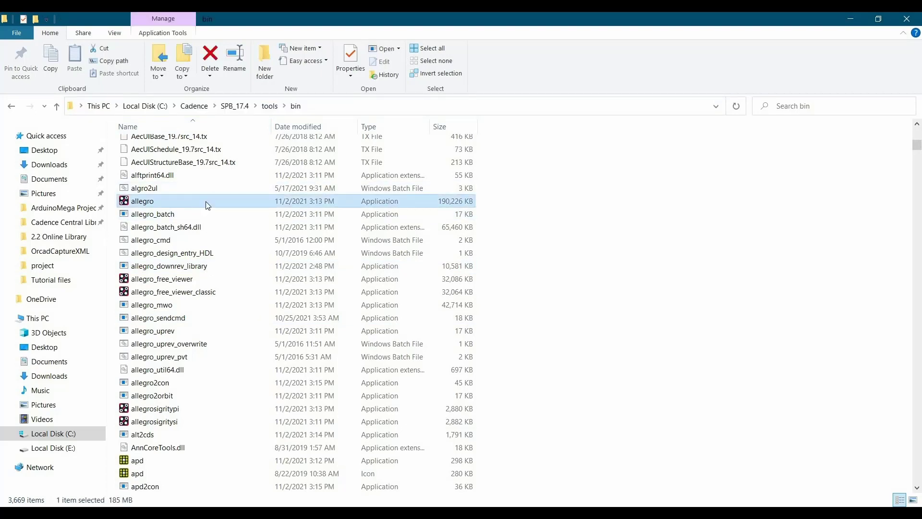
pyautogui.click(315, 106)
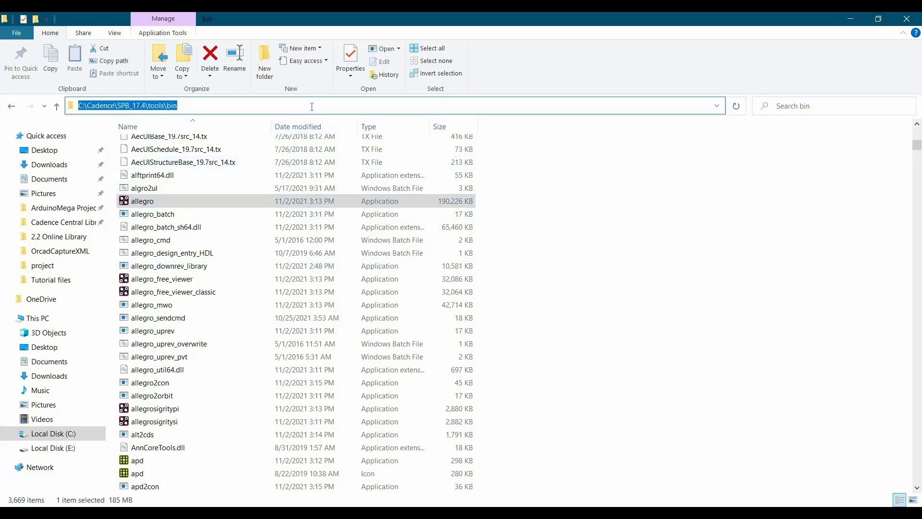
pyautogui.hotkey('alt', 'Tab')
# Step: Prefix allegro.exe on line 41 with the copied path and a backslash, then save and close
pyautogui.click(95, 315)
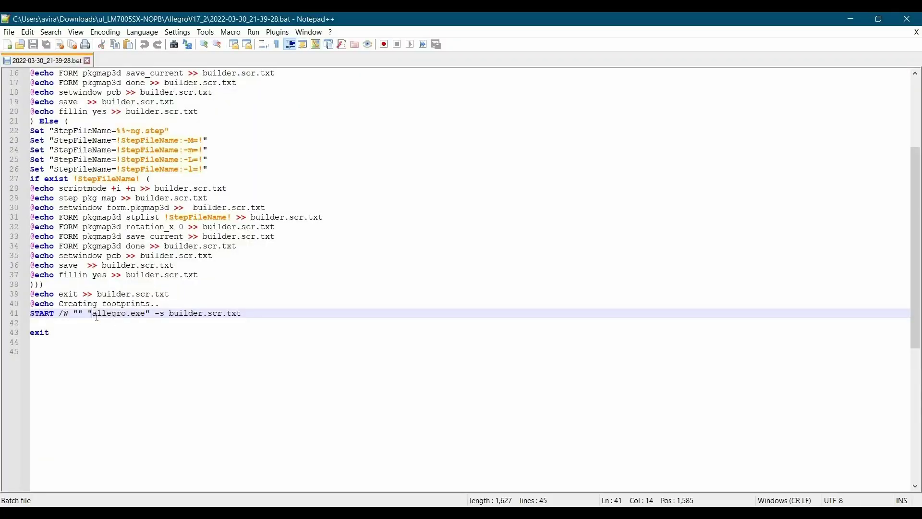
pyautogui.hotkey('ctrl', 'v')
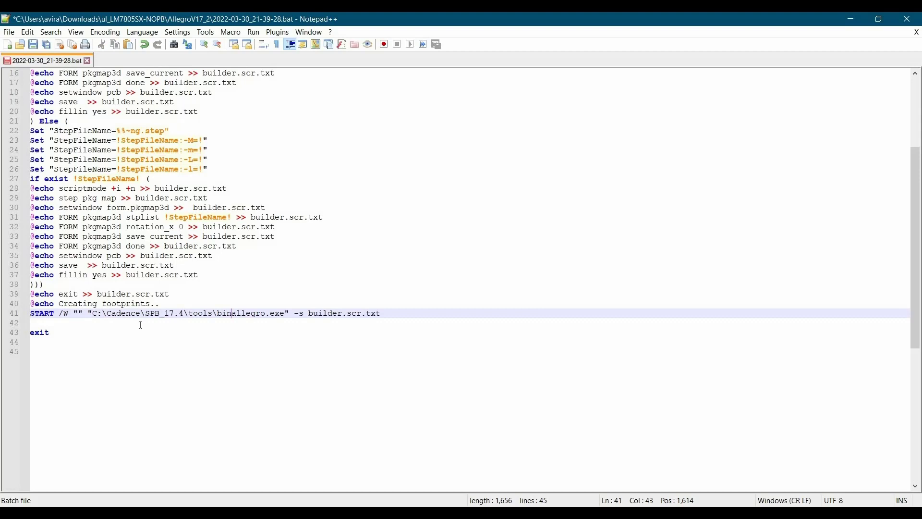
pyautogui.write('\\')
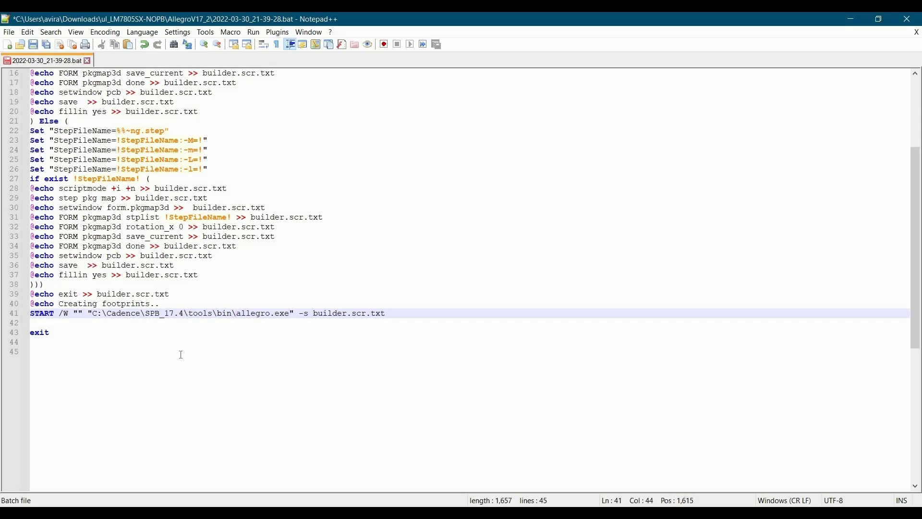
pyautogui.hotkey('ctrl', 's')
pyautogui.click(907, 19)
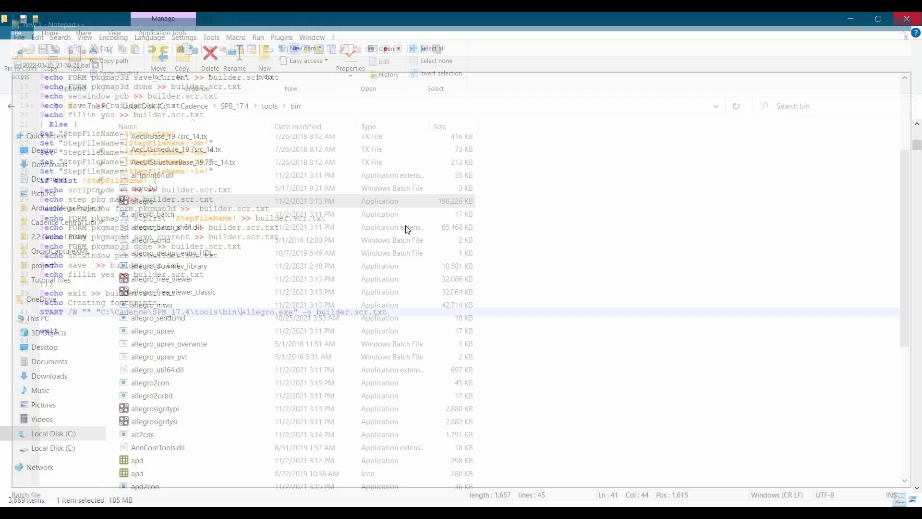
# Step: Run the edited batch file as OrCAD PCB Designer Professional w/PSpice to generate KTT0003B_L/M/N footprints
pyautogui.moveTo(425, 500)
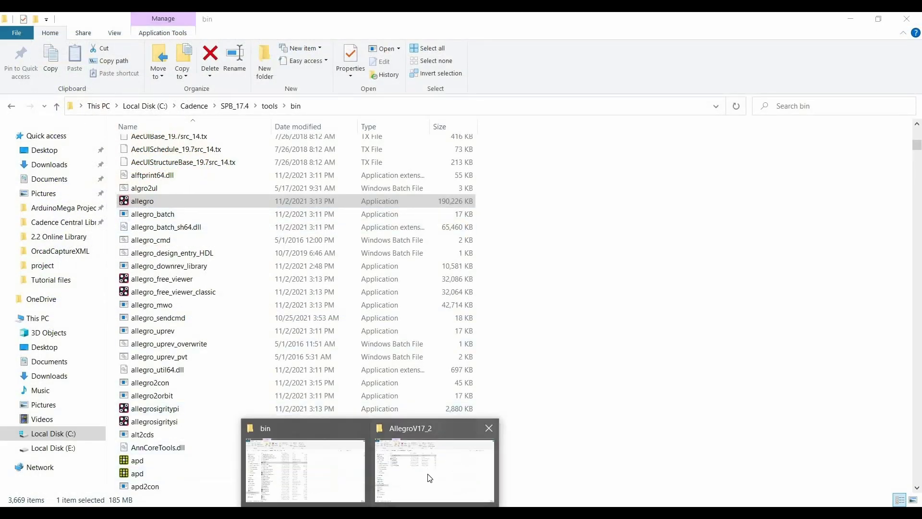
pyautogui.click(429, 476)
pyautogui.click(286, 342)
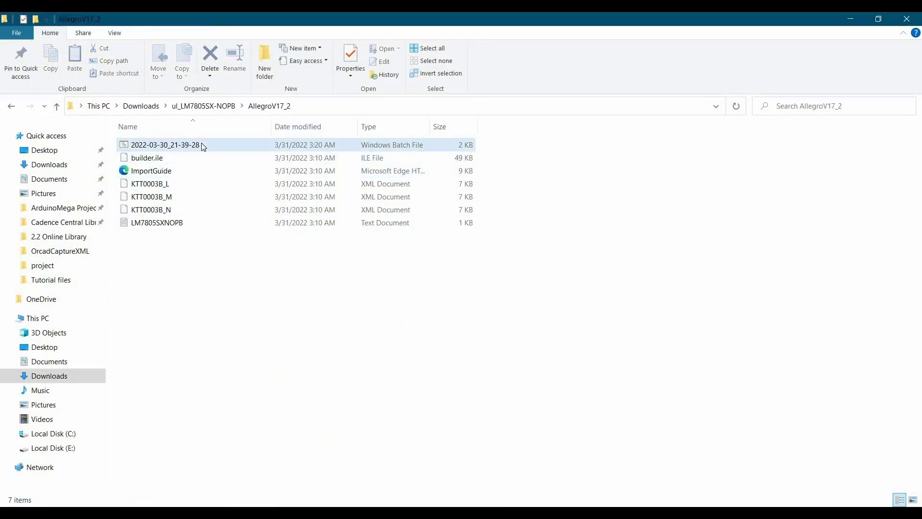
pyautogui.doubleClick(201, 144)
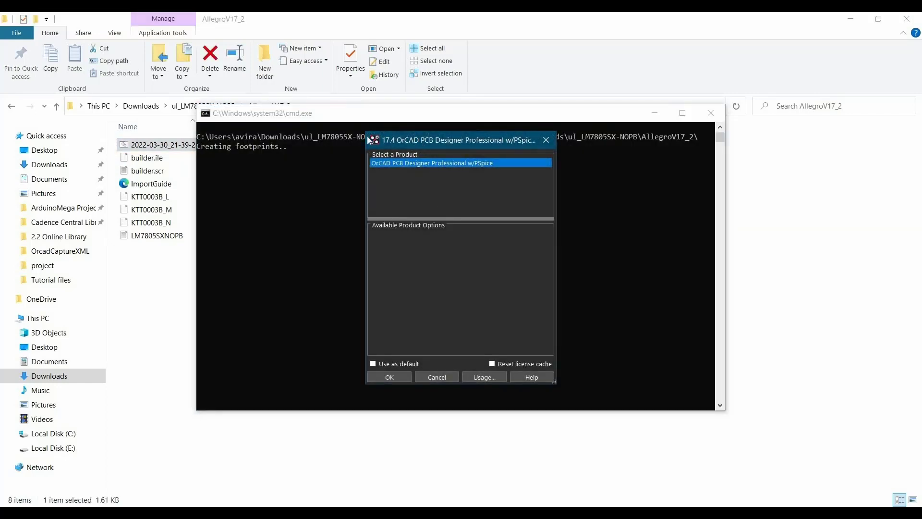
pyautogui.moveTo(422, 143); pyautogui.dragTo(369, 139)
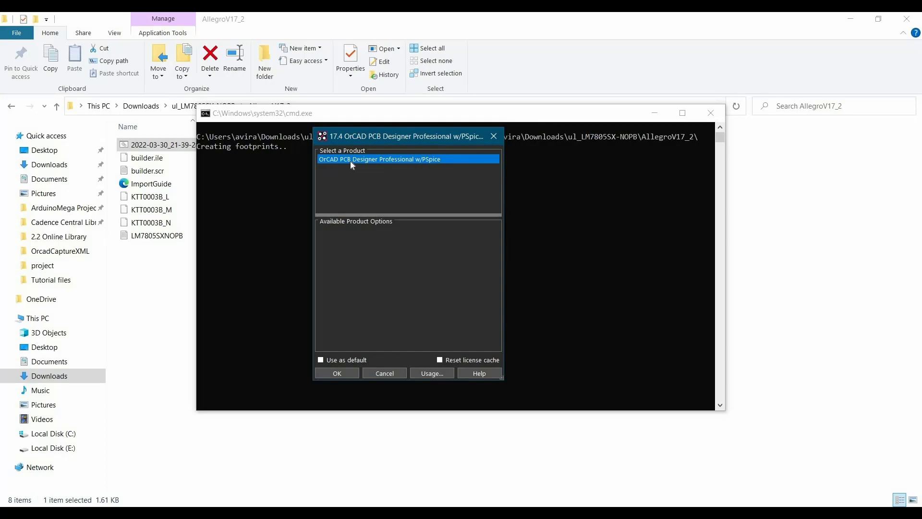
pyautogui.click(348, 378)
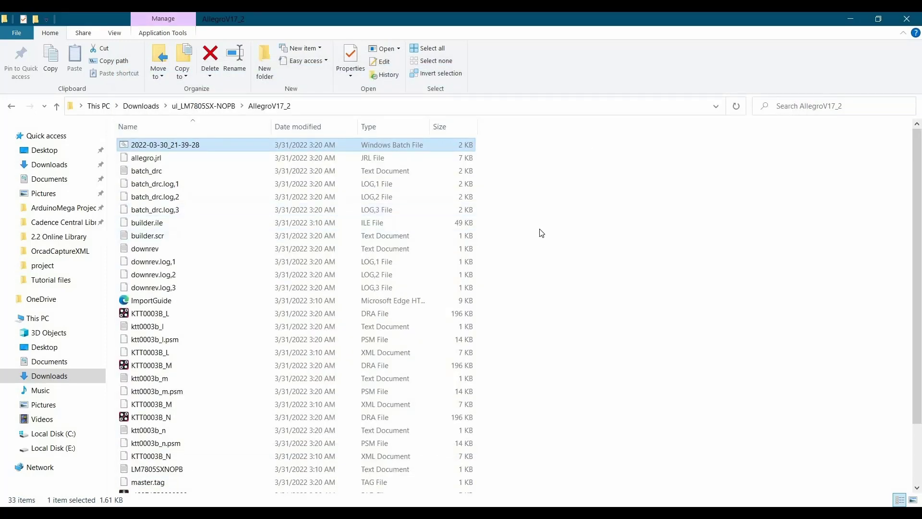
pyautogui.scroll(-2, 129, 398)
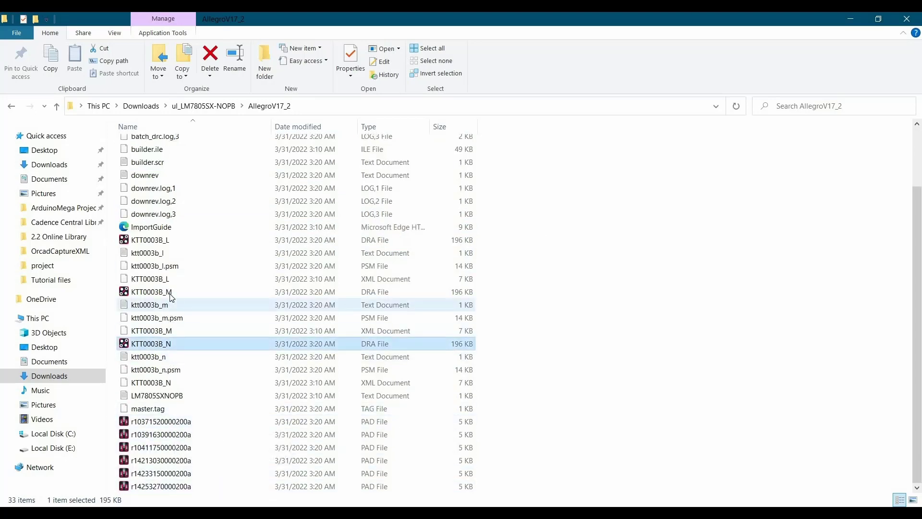
# Step: Open the KTT0003B_L.dra footprint in Allegro PCB Editor and bring up its 3D view
pyautogui.click(173, 239)
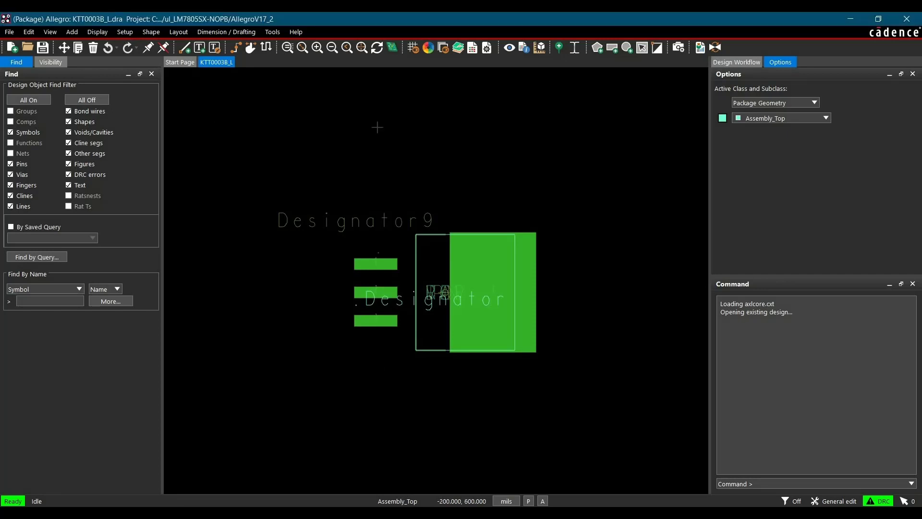
pyautogui.click(392, 49)
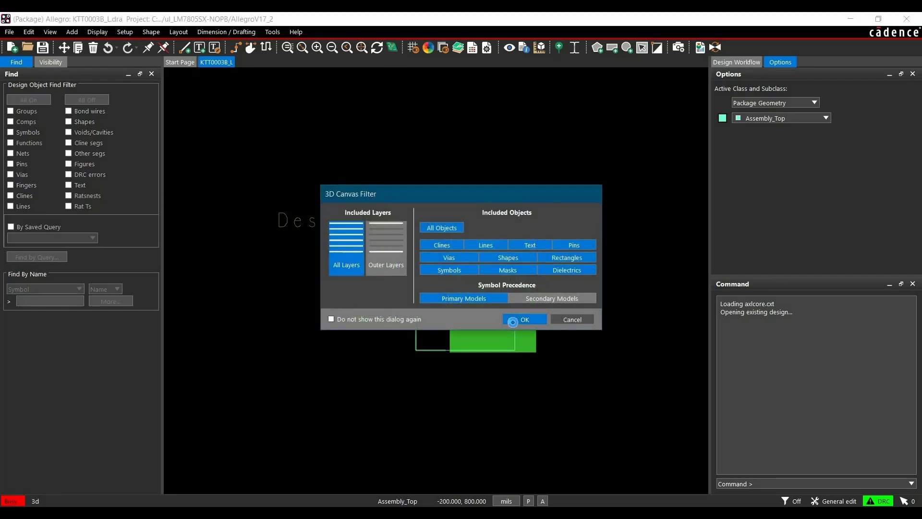
pyautogui.click(513, 321)
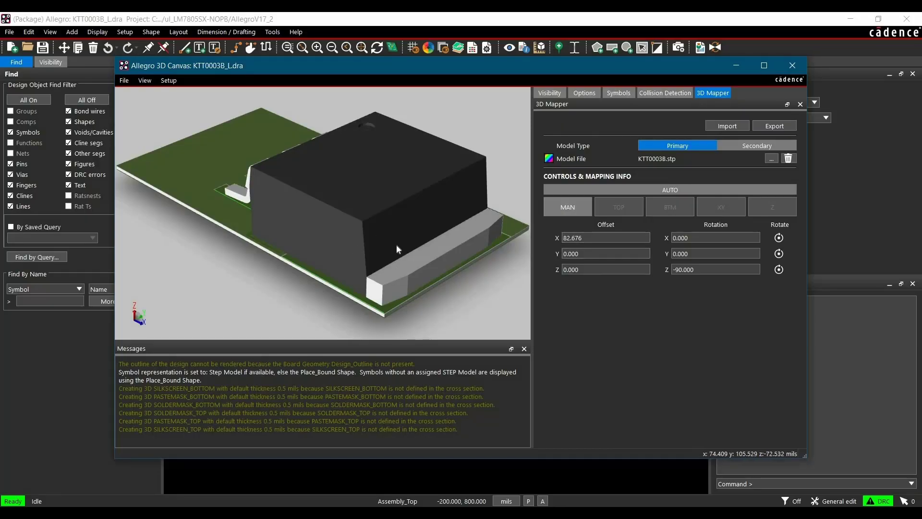
pyautogui.click(798, 69)
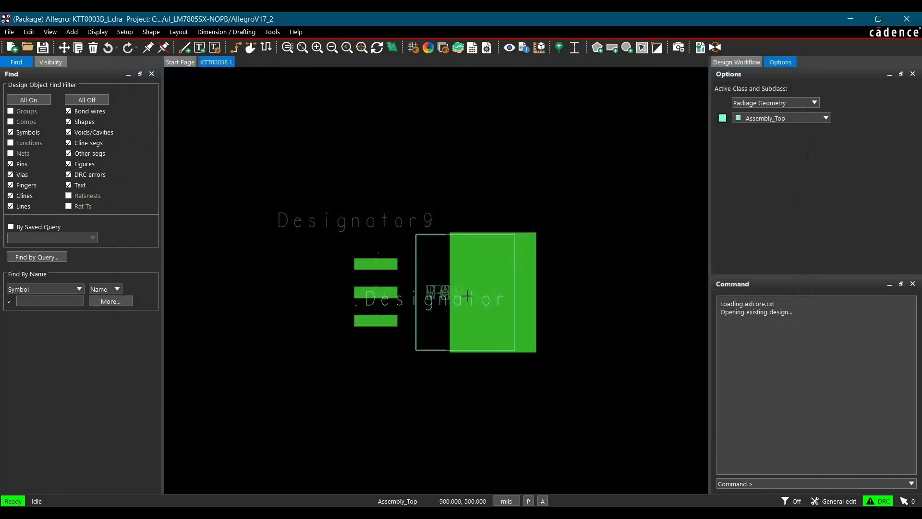